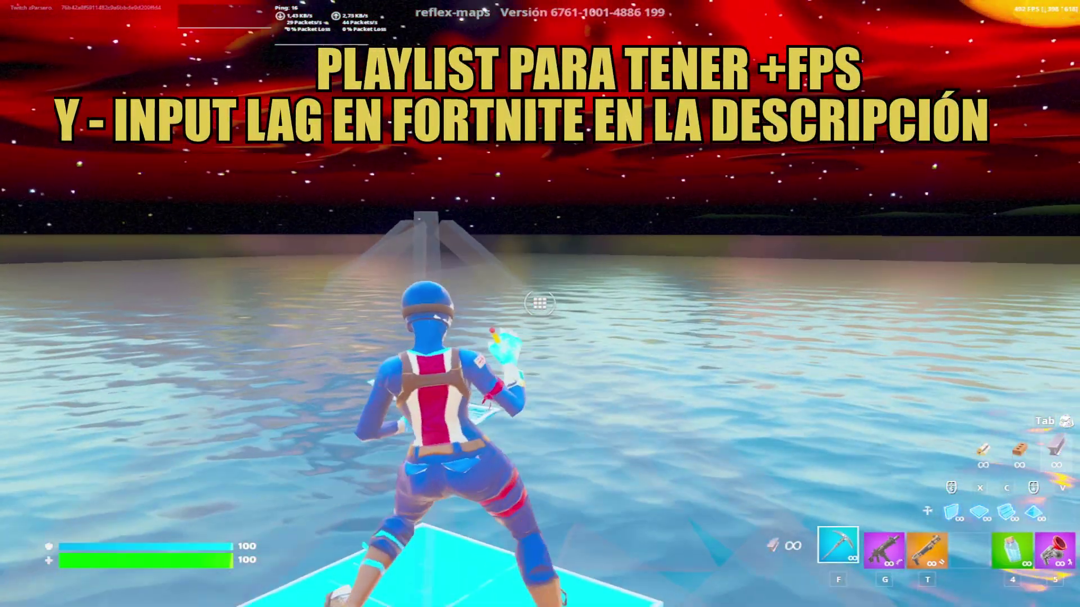
left_click(540, 303)
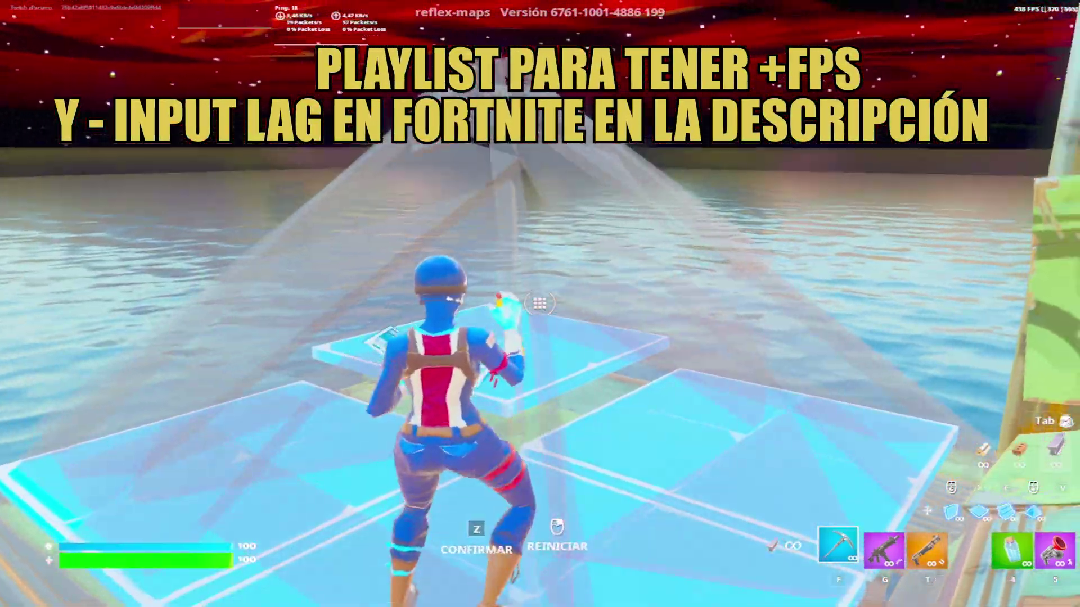
left_click(540, 304)
left_click(540, 304)
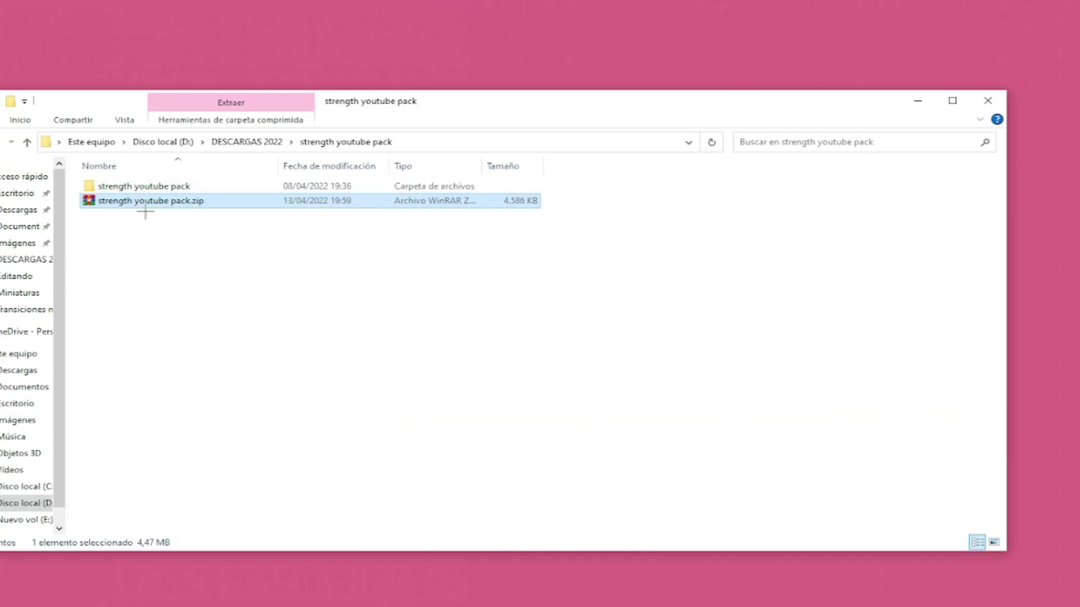
- Open the extracted strength youtube pack folder
right_click(149, 204)
left_click(105, 274)
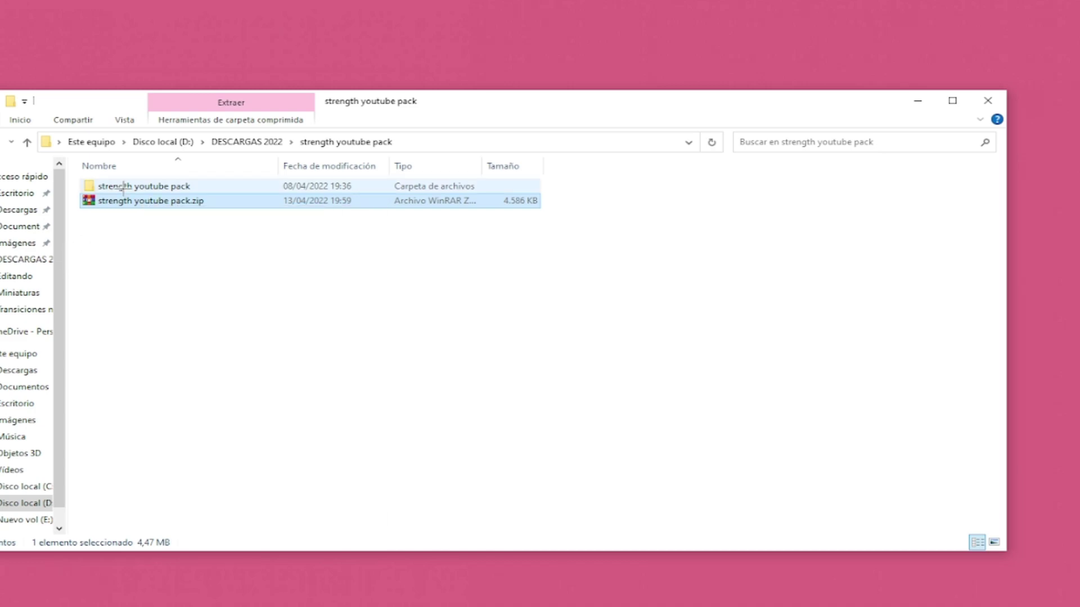
double_click(142, 186)
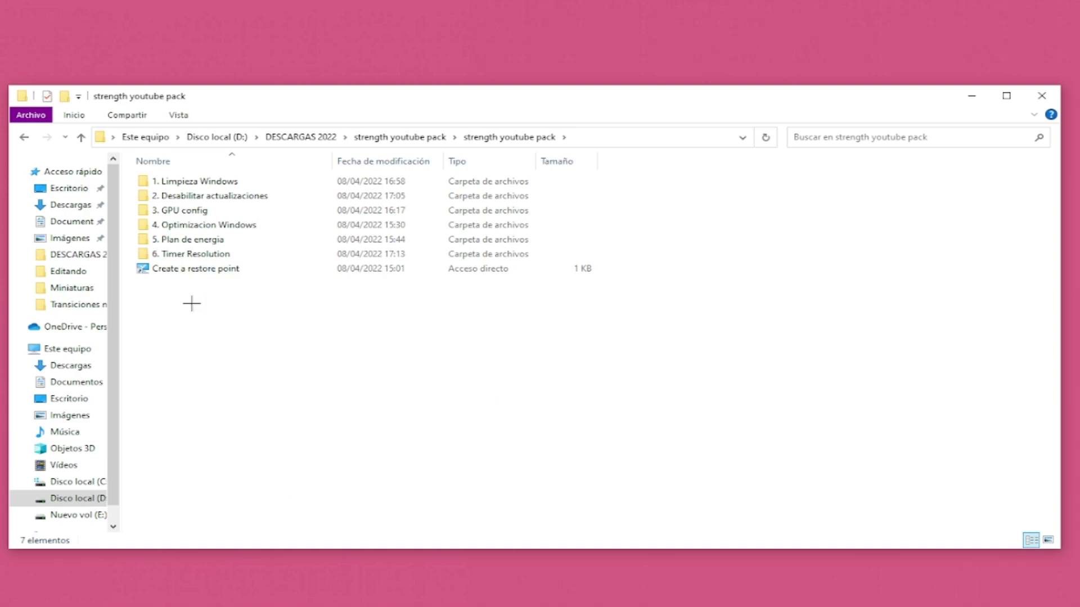
- Open the Create a restore point shortcut, view the dialog for creating a restore point, and close it without creating one
double_click(219, 268)
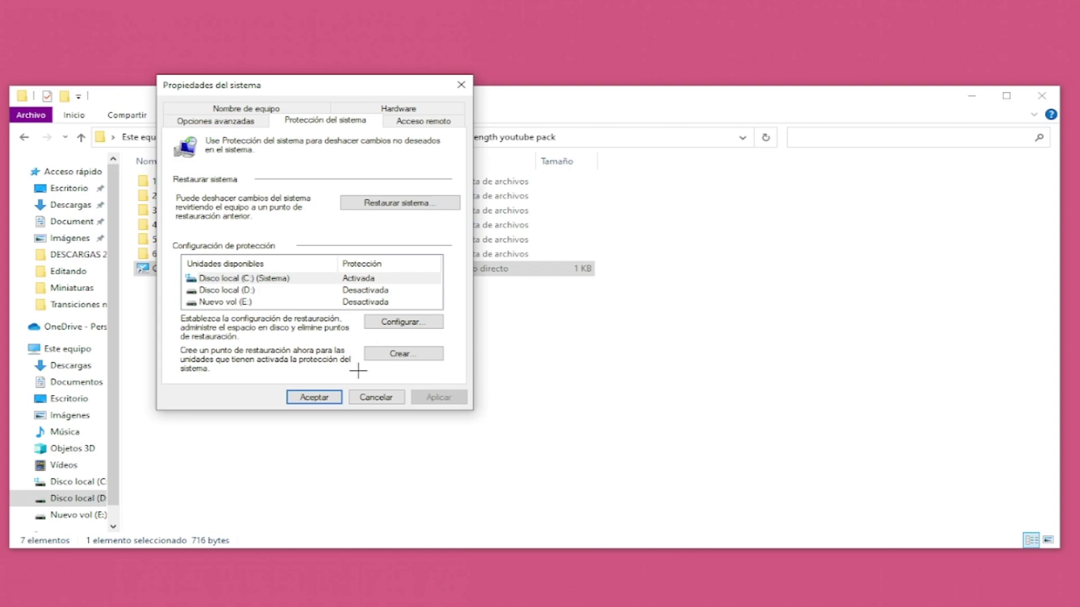
left_click(400, 353)
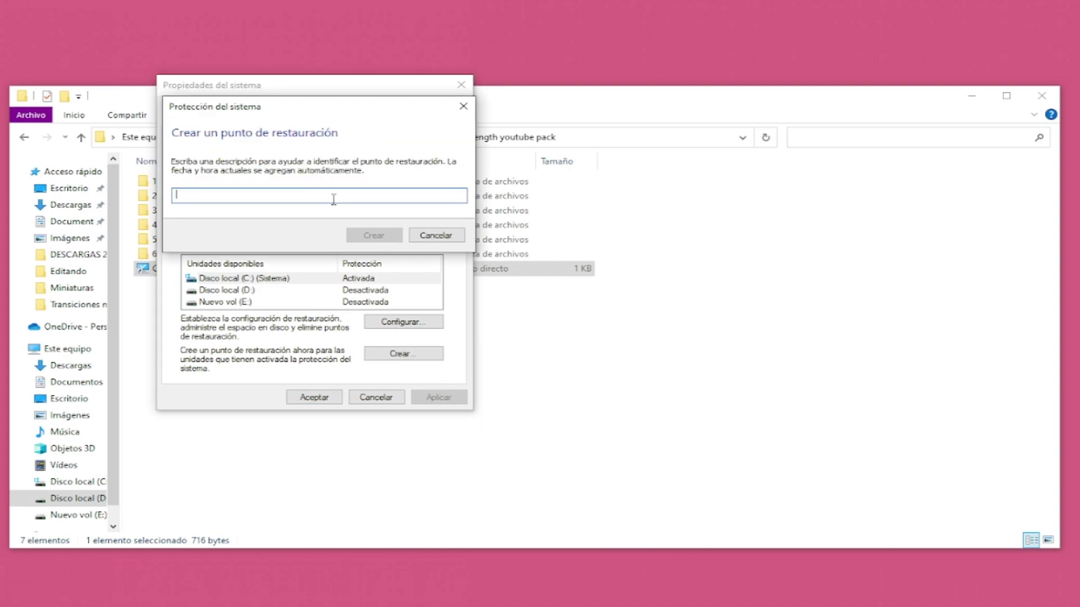
left_click(436, 235)
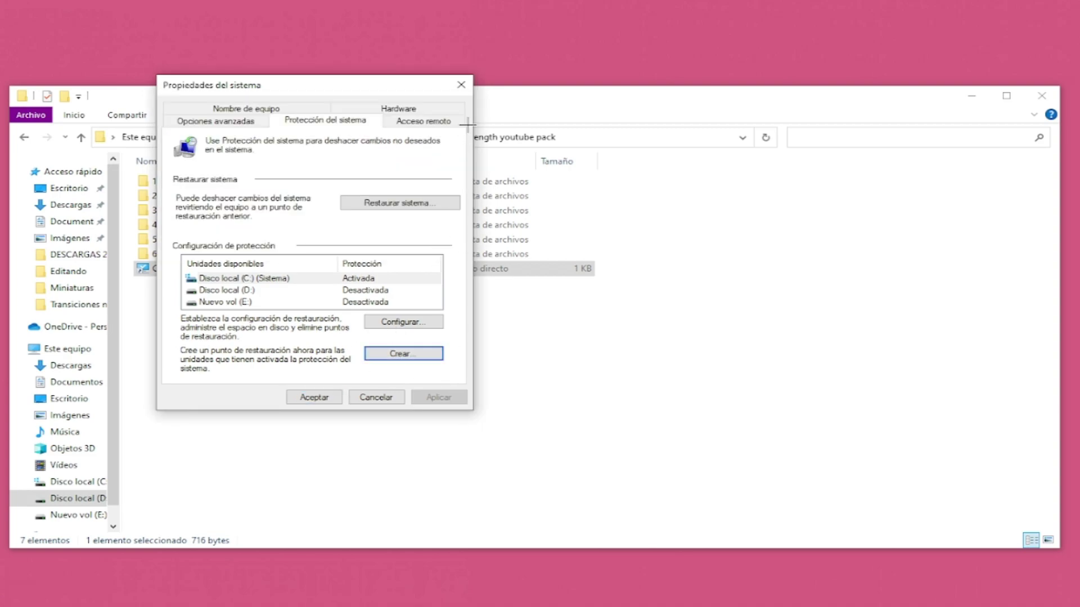
left_click(462, 84)
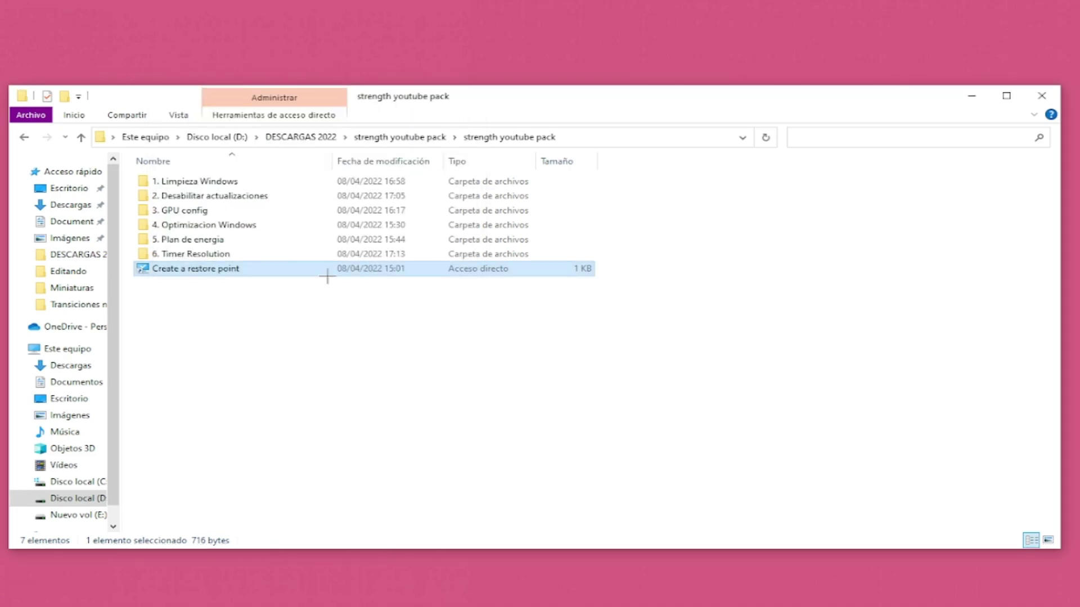
- Open the 1. Limpieza Windows folder and check the properties of the local C: drive in Este equipo
double_click(248, 180)
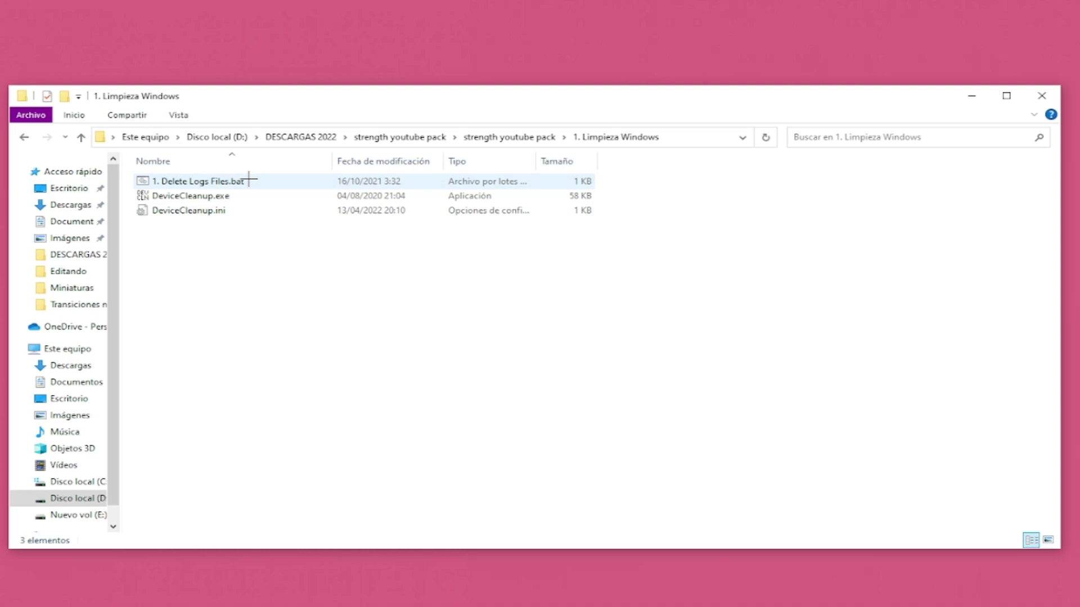
left_click(66, 353)
left_click(280, 291)
right_click(279, 291)
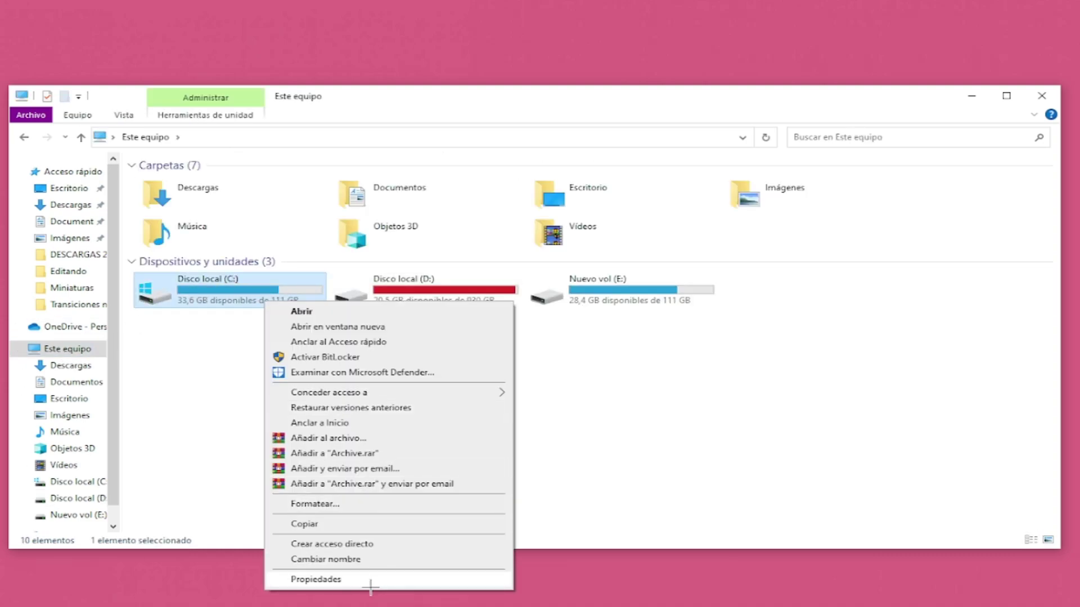
left_click(338, 579)
left_click(537, 311)
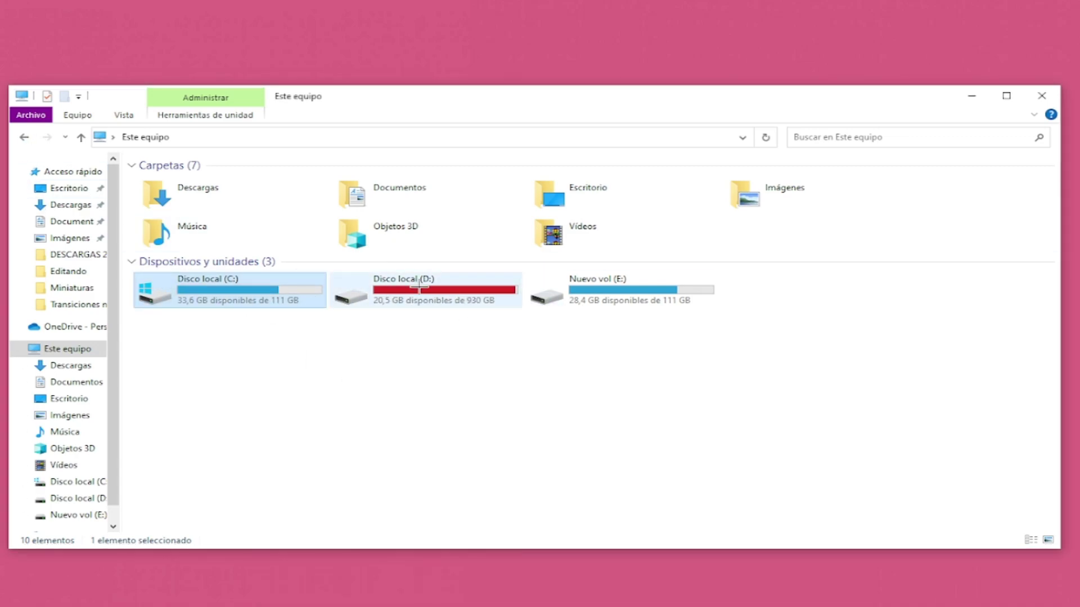
mouse_move(235, 290)
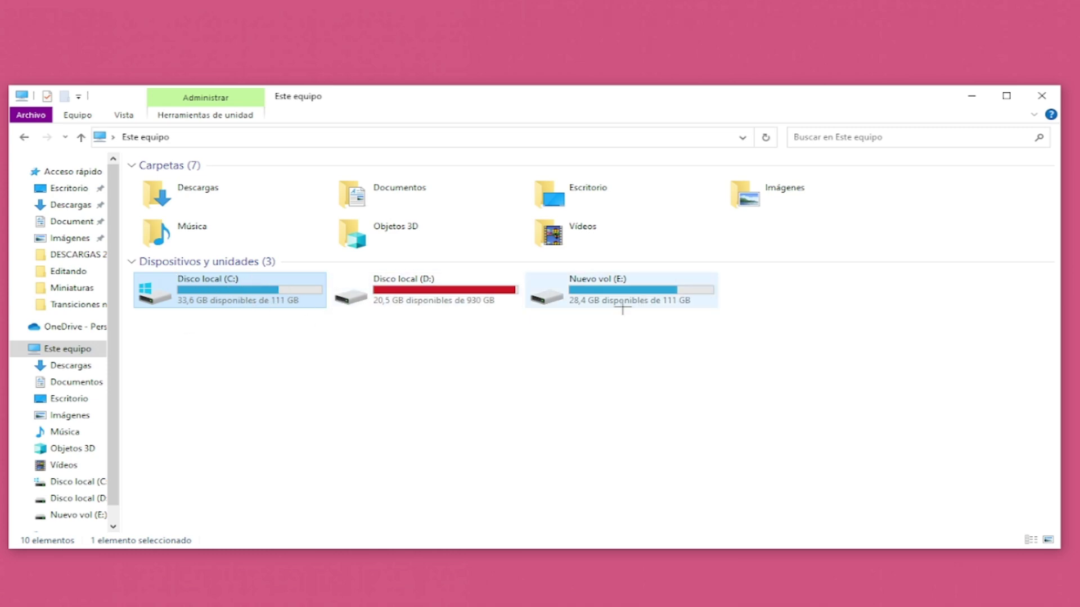
mouse_move(623, 298)
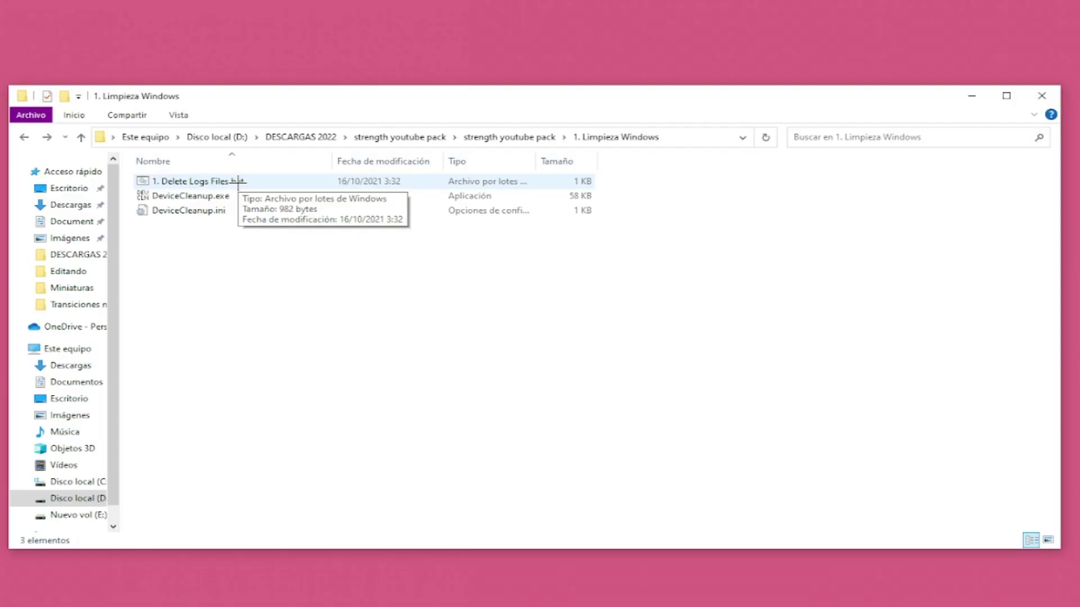
- Run 1. Delete Logs Files.bat from the 1. Limpieza Windows folder as administrator and let it clean the cache
left_click(239, 181)
right_click(238, 183)
left_click(292, 243)
left_click_drag(318, 84, 554, 152)
left_click(971, 96)
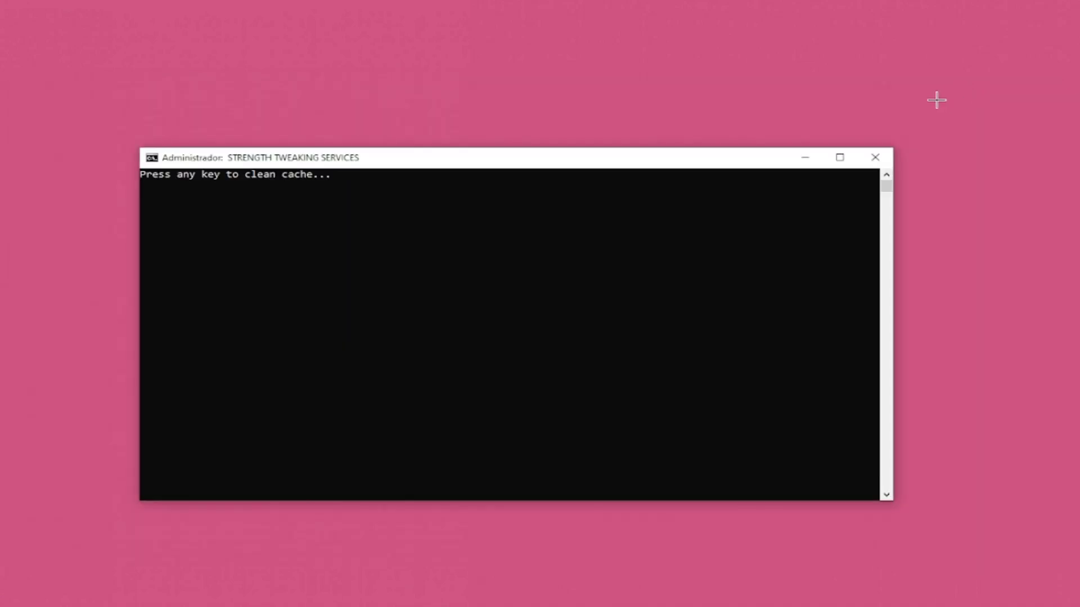
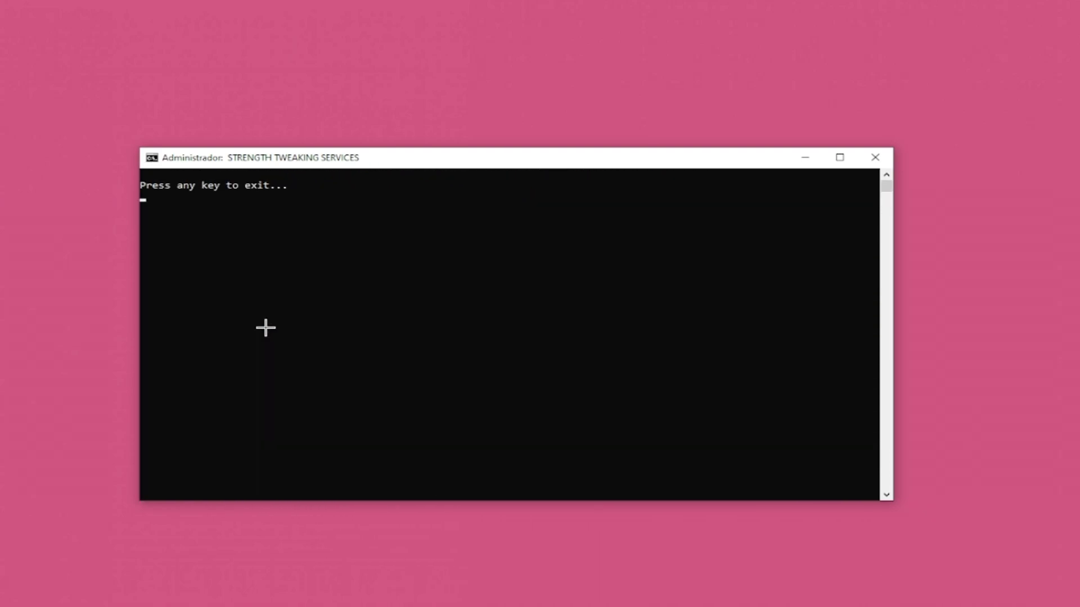
key("Return")
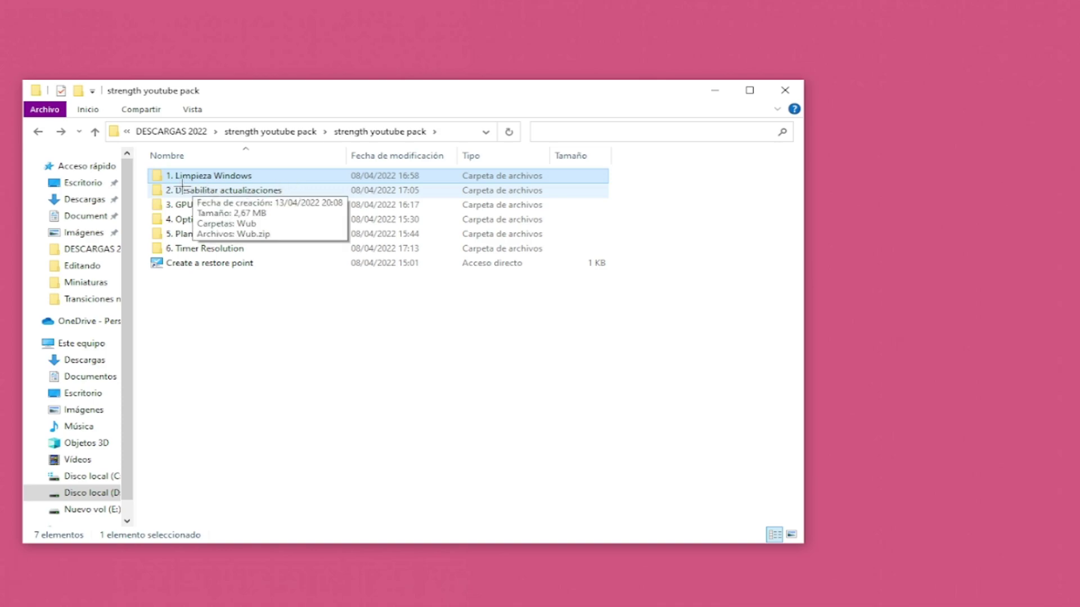
- Run Wub_x64.exe as administrator from the Wub folder inside 2. Desabilitar actualizaciones
double_click(269, 192)
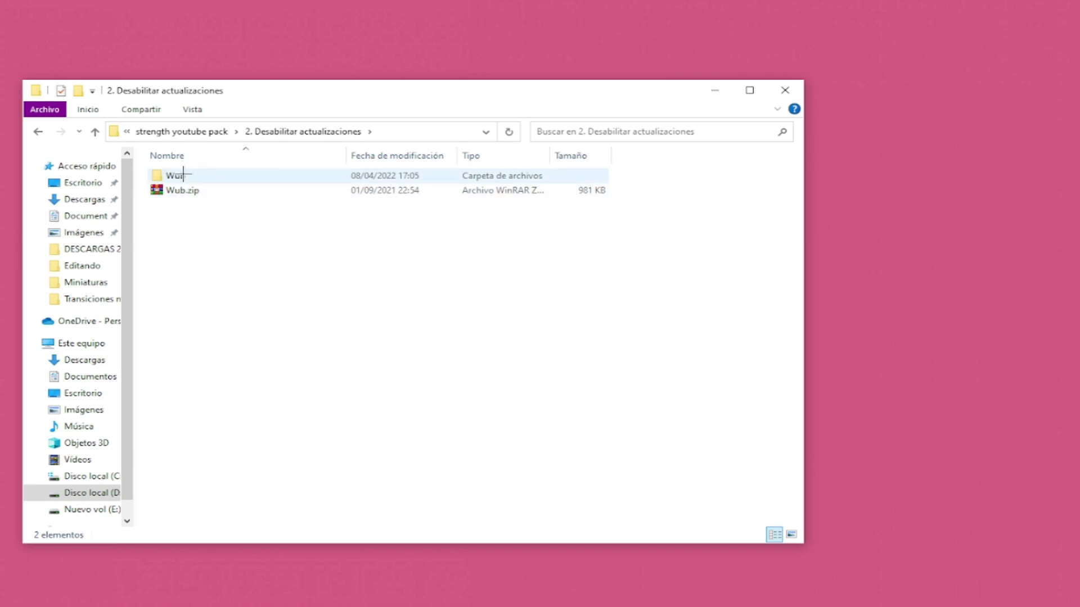
double_click(183, 176)
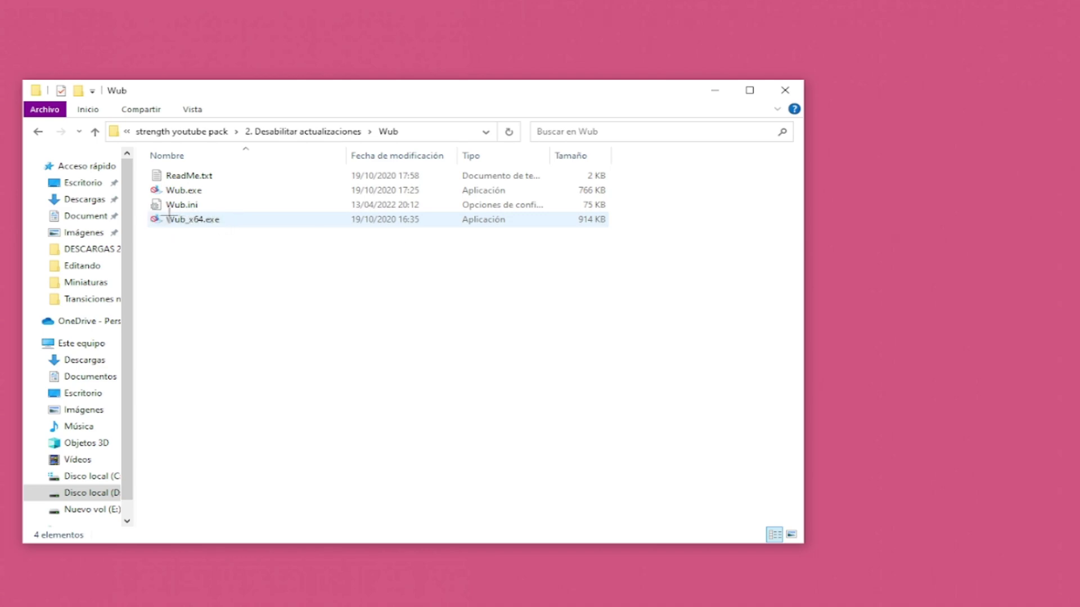
right_click(217, 220)
left_click(296, 248)
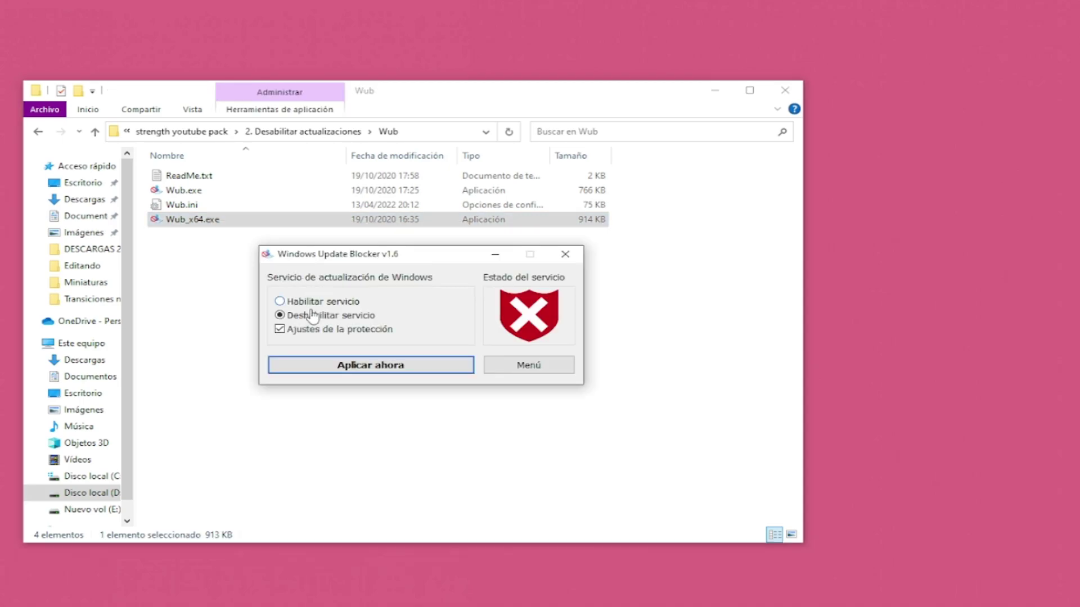
- Apply Deshabilitar servicio with Ajustes de la protección enabled in Windows Update Blocker and close it
left_click(321, 303)
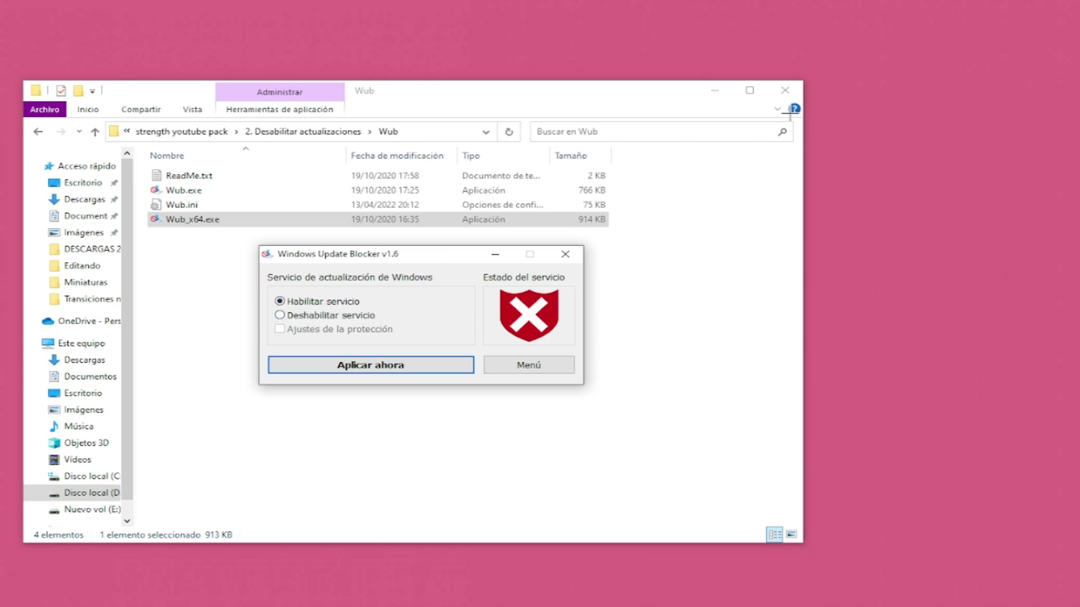
left_click(349, 318)
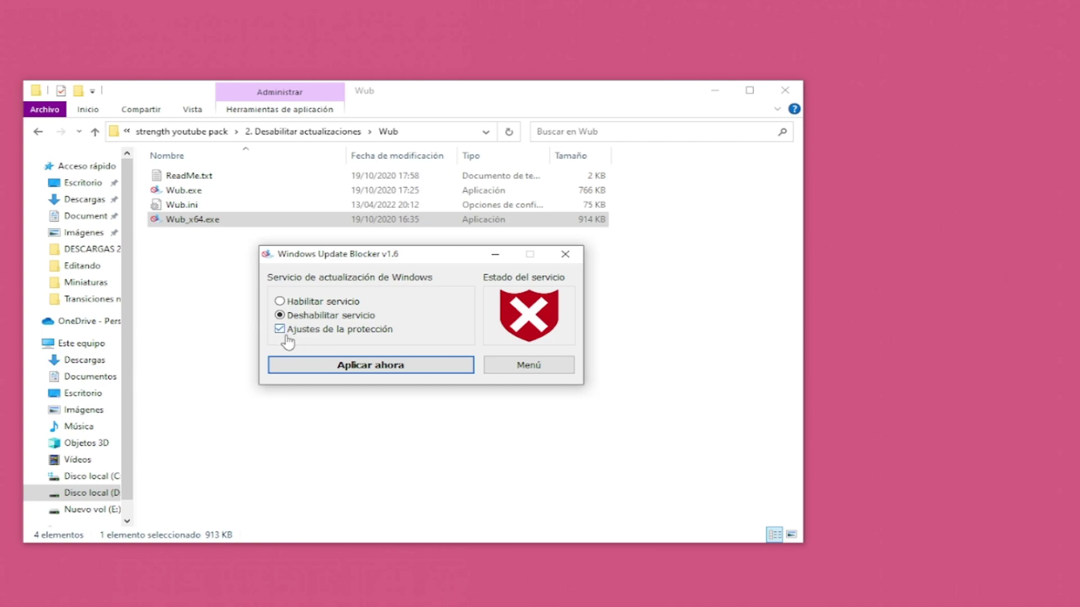
left_click(345, 364)
left_click(566, 254)
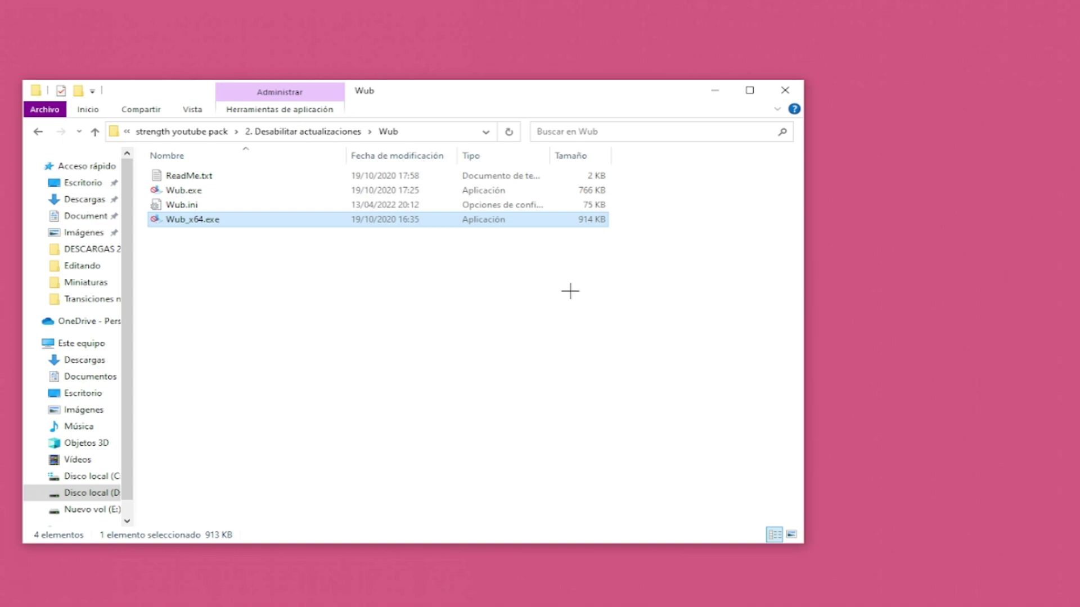
- View the 1.png reference image in the AMD SETTINGS folder of 3. GPU config and close it
key("alt+Left")
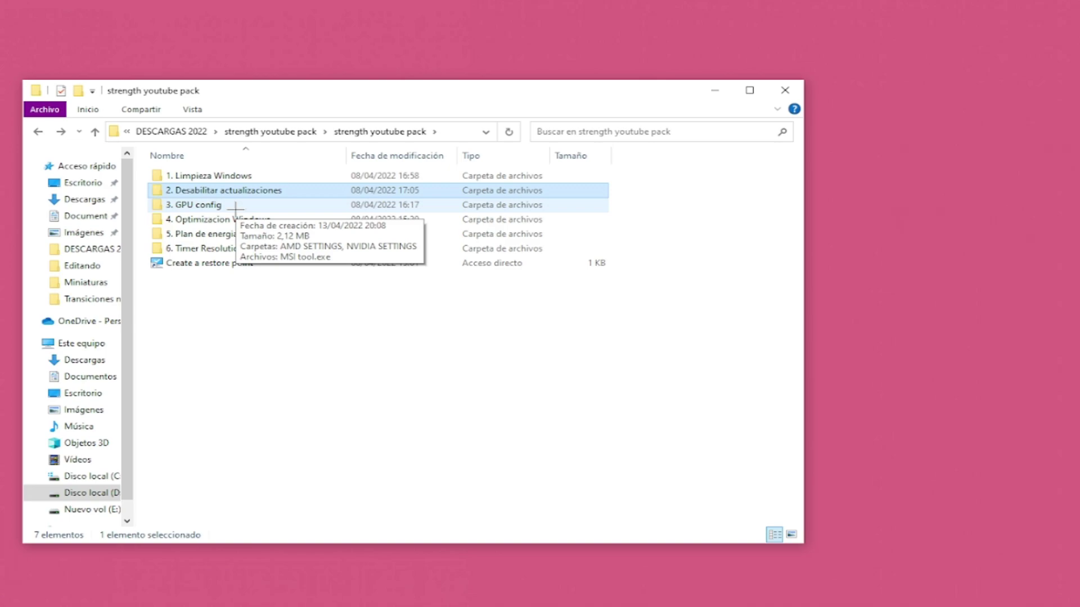
double_click(236, 206)
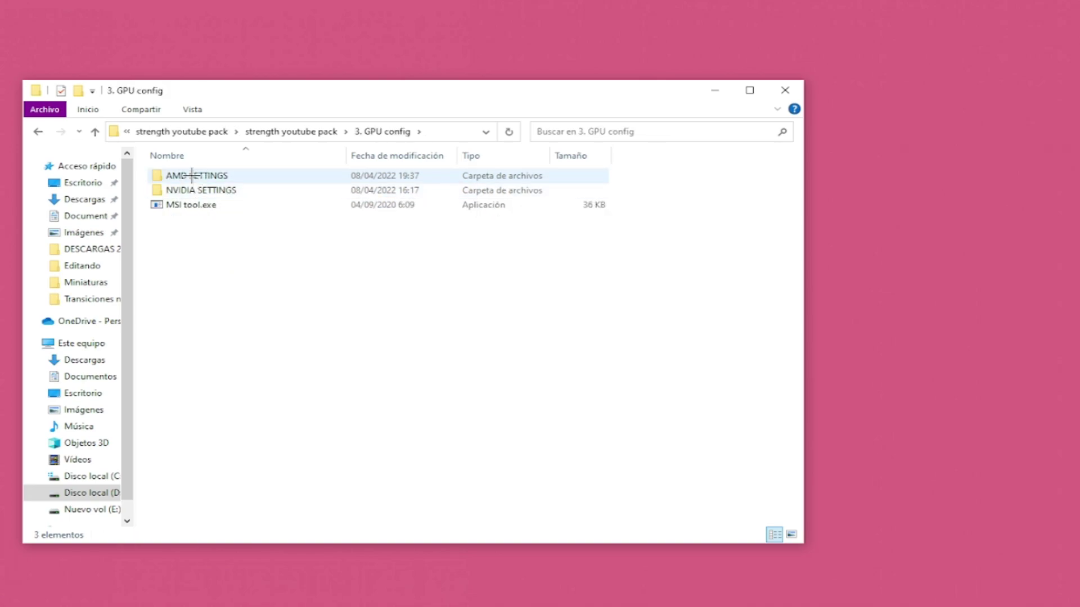
double_click(194, 175)
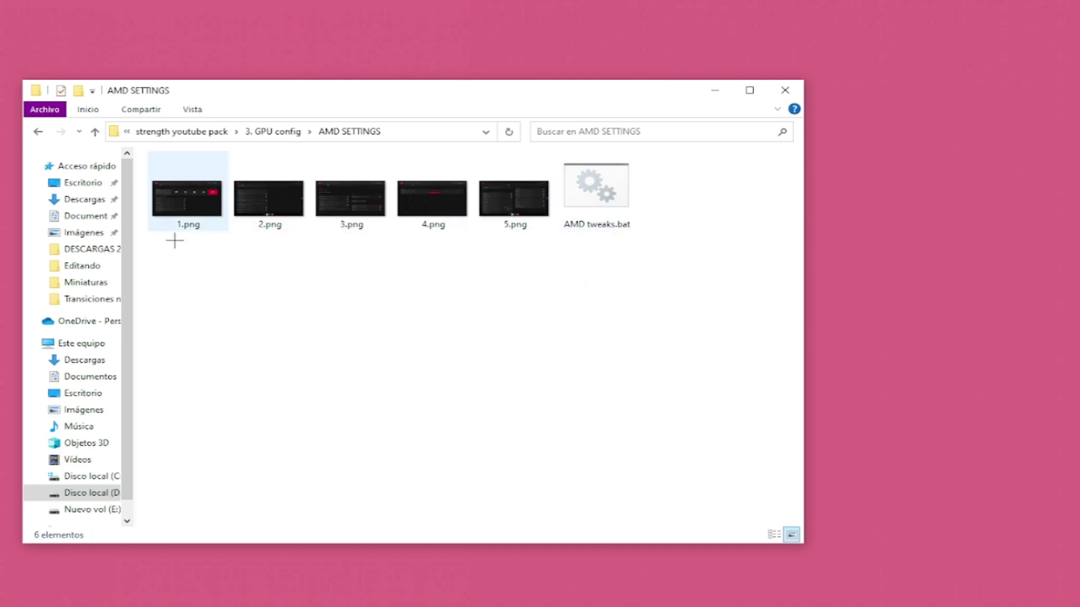
left_click(195, 209)
double_click(195, 208)
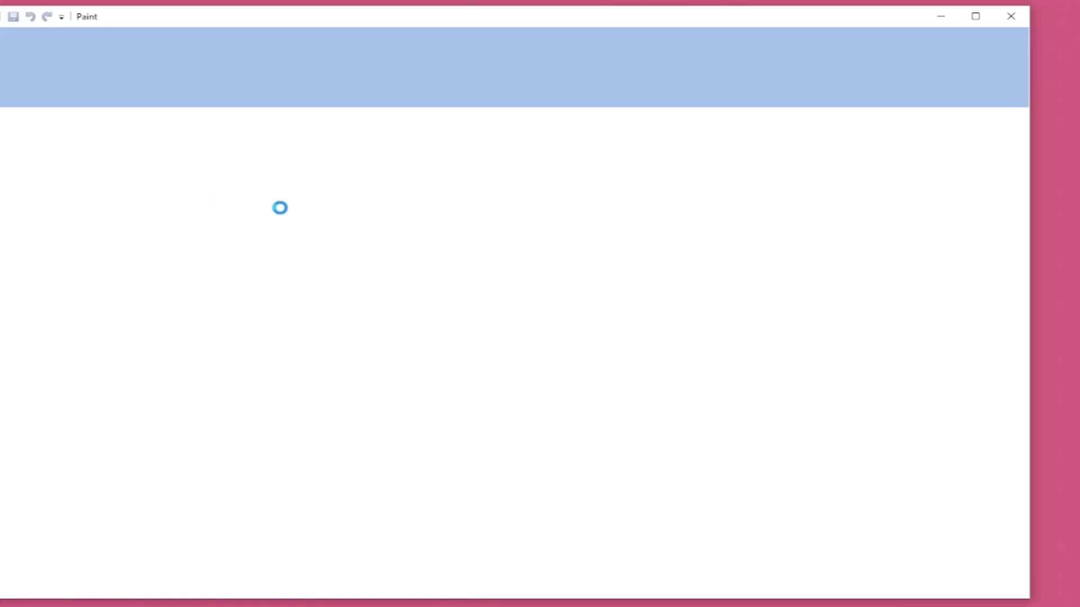
left_click_drag(647, 18, 565, 19)
left_click(922, 16)
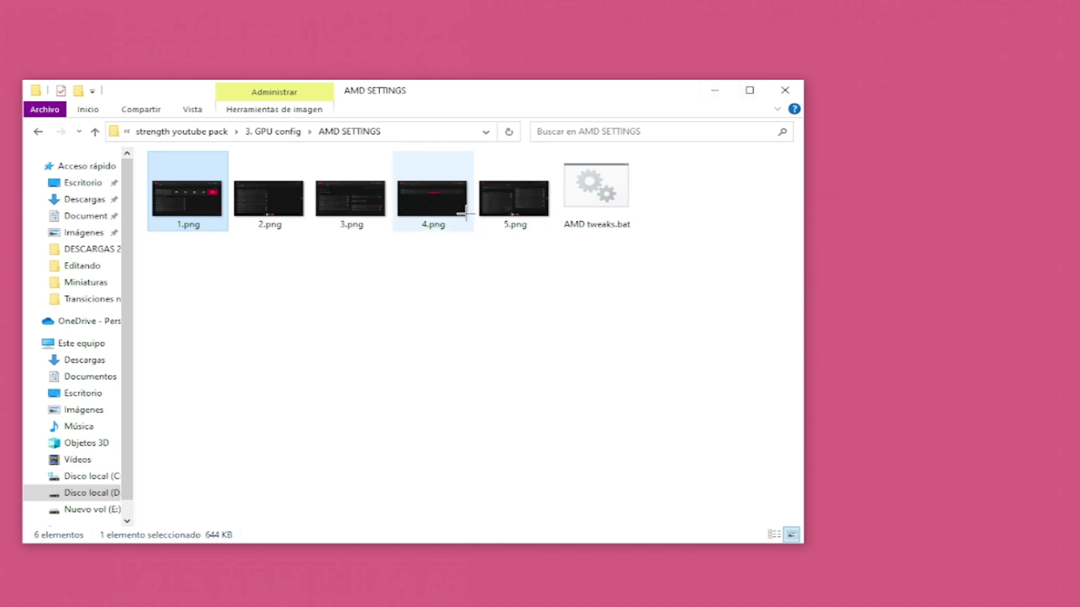
- Import the strength.nip profile from the NVIDIA SETTINGS folder with NvidiaProfileInspector.exe
key("BackSpace")
double_click(255, 190)
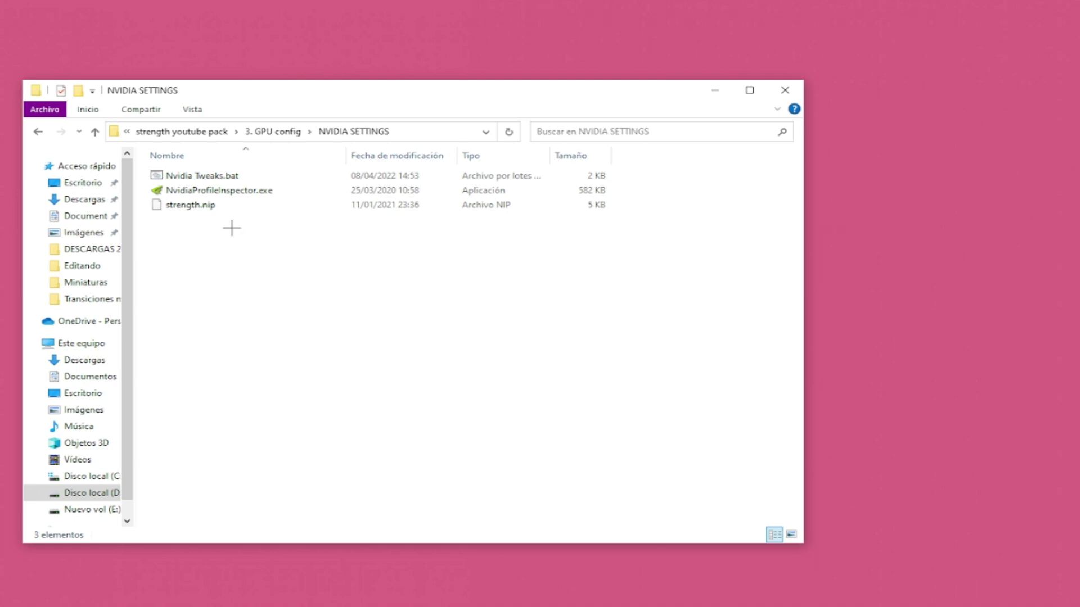
left_click(199, 205)
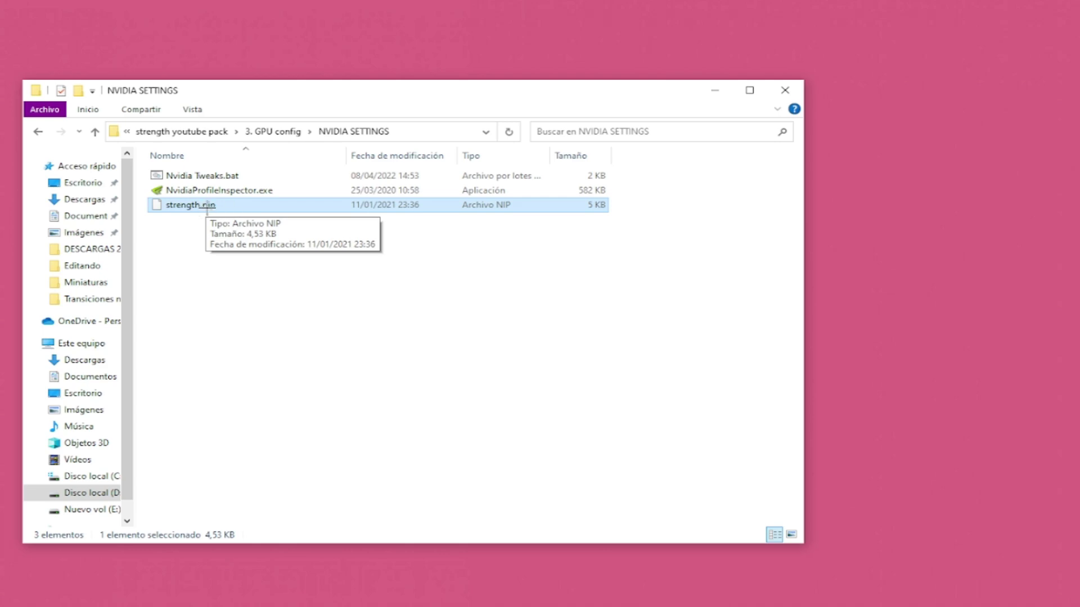
left_click_drag(223, 207, 222, 192)
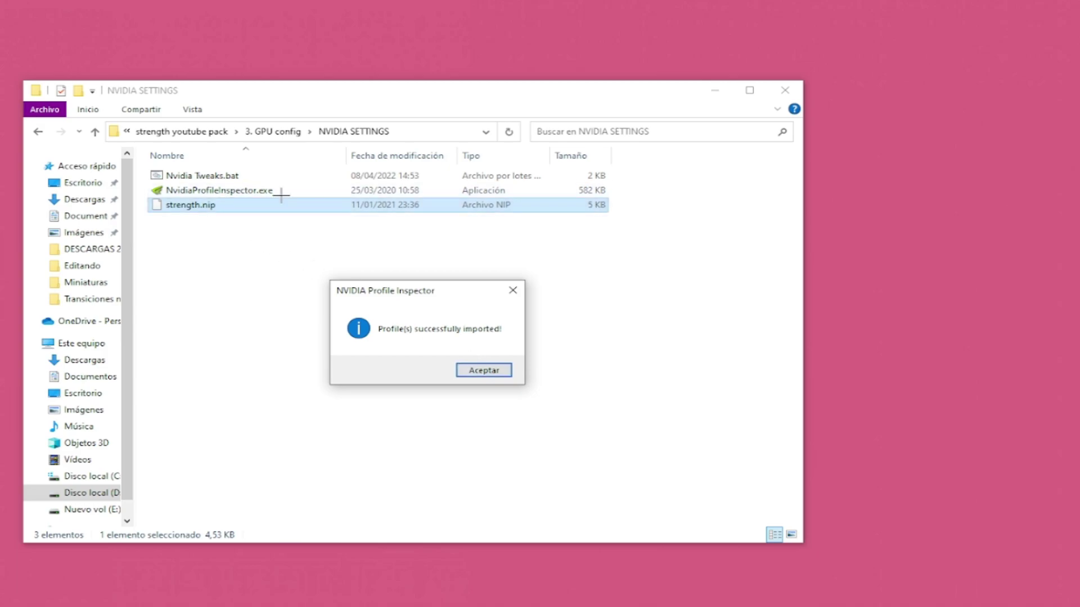
left_click(482, 370)
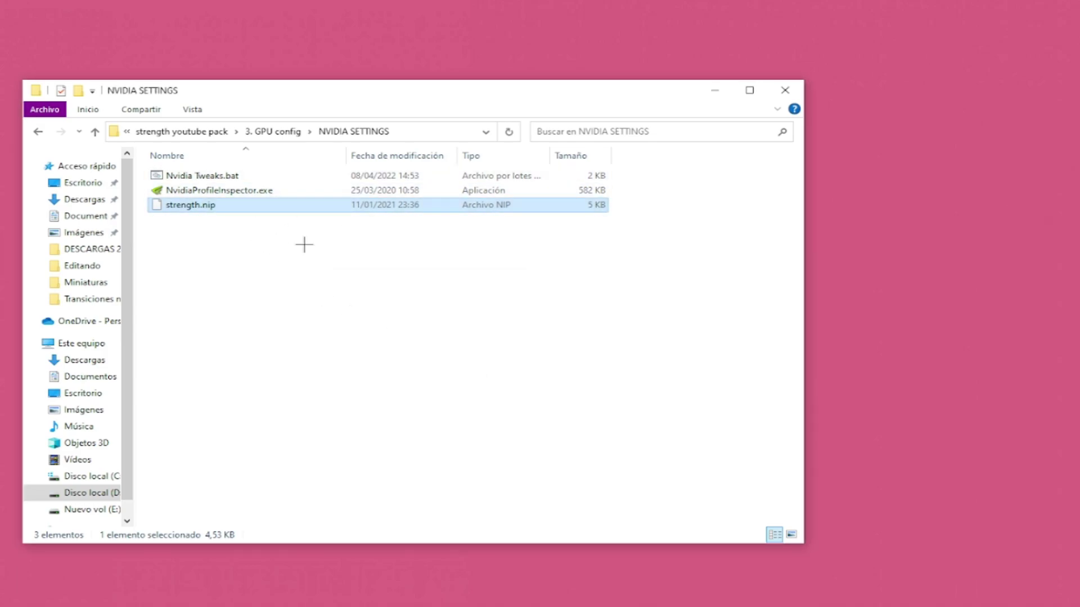
- Run Nvidia Tweaks.bat from the NVIDIA SETTINGS folder as administrator and continue through its pauses
left_click(224, 175)
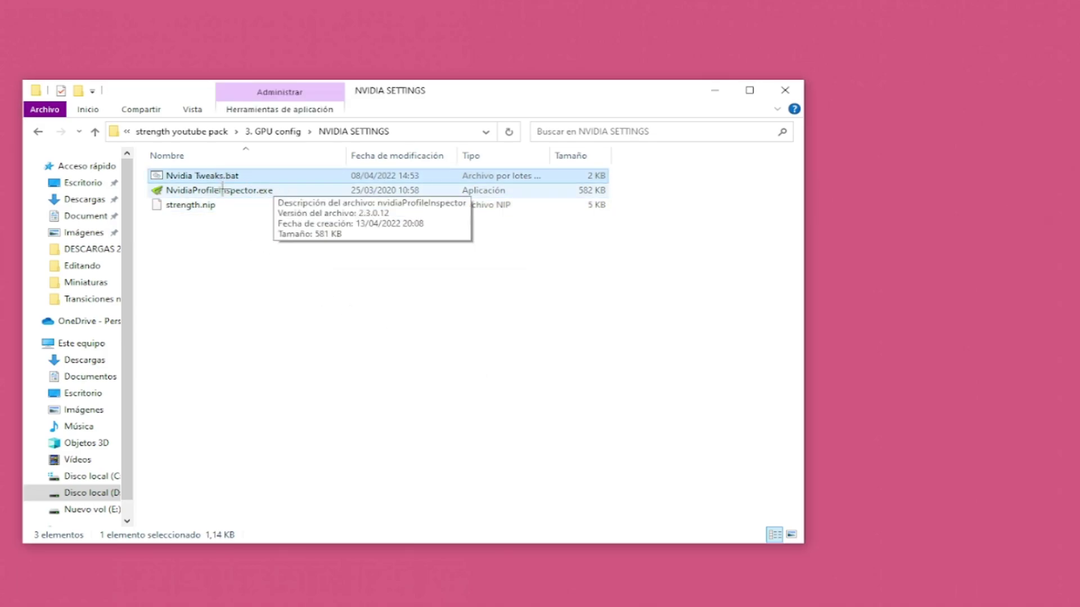
right_click(207, 179)
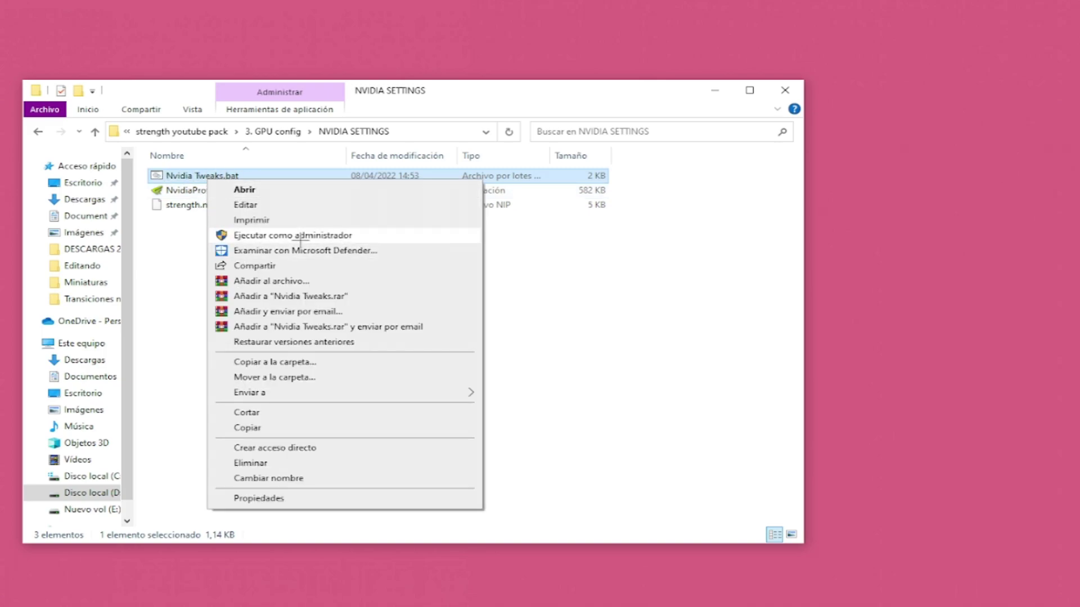
left_click(256, 235)
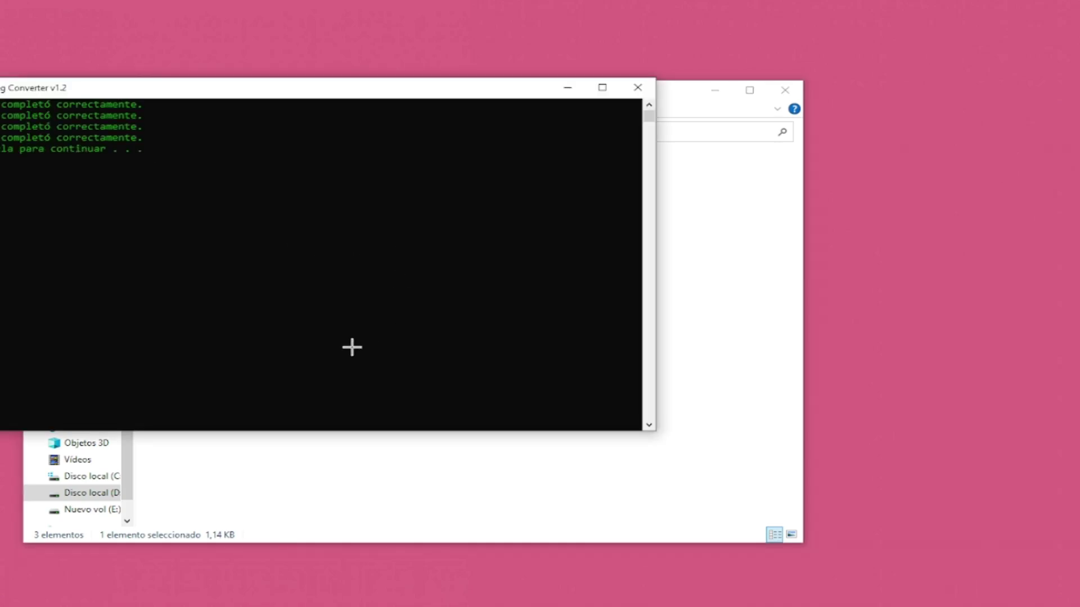
key("Return")
key("Return")
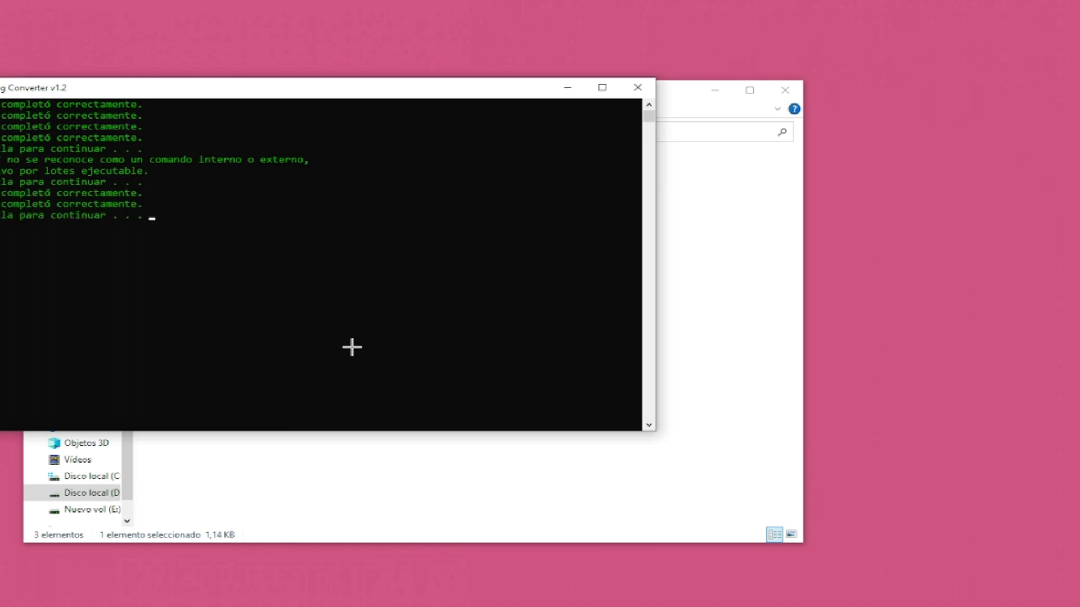
key("Return")
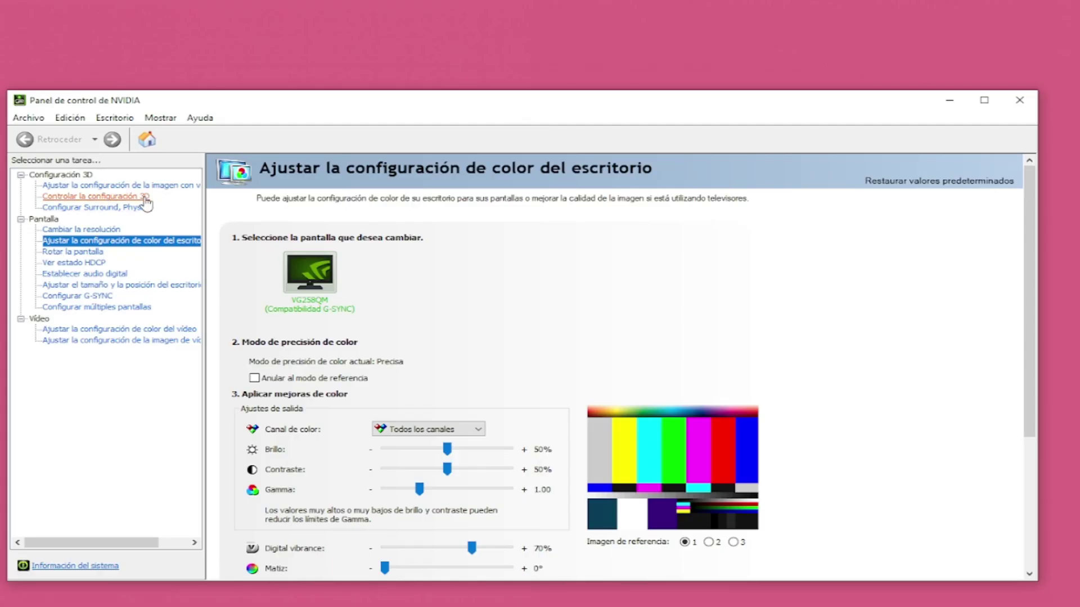
- In the NVIDIA Control Panel, review all the global settings under Controlar la configuración 3D
left_click(144, 198)
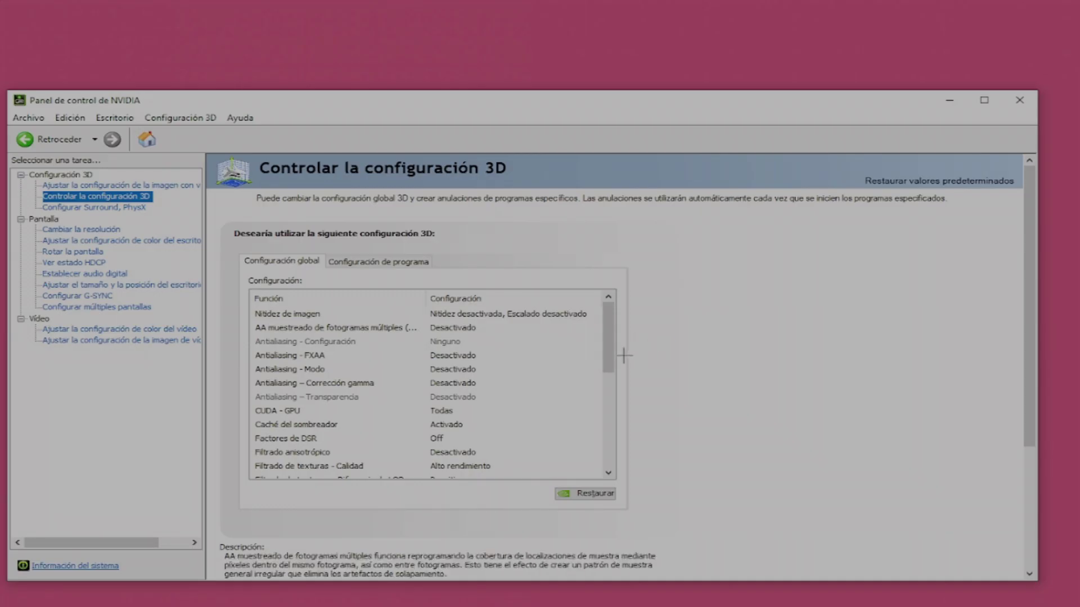
mouse_move(608, 344)
left_mouse_down()
mouse_move(612, 396)
mouse_move(608, 325)
left_mouse_up()
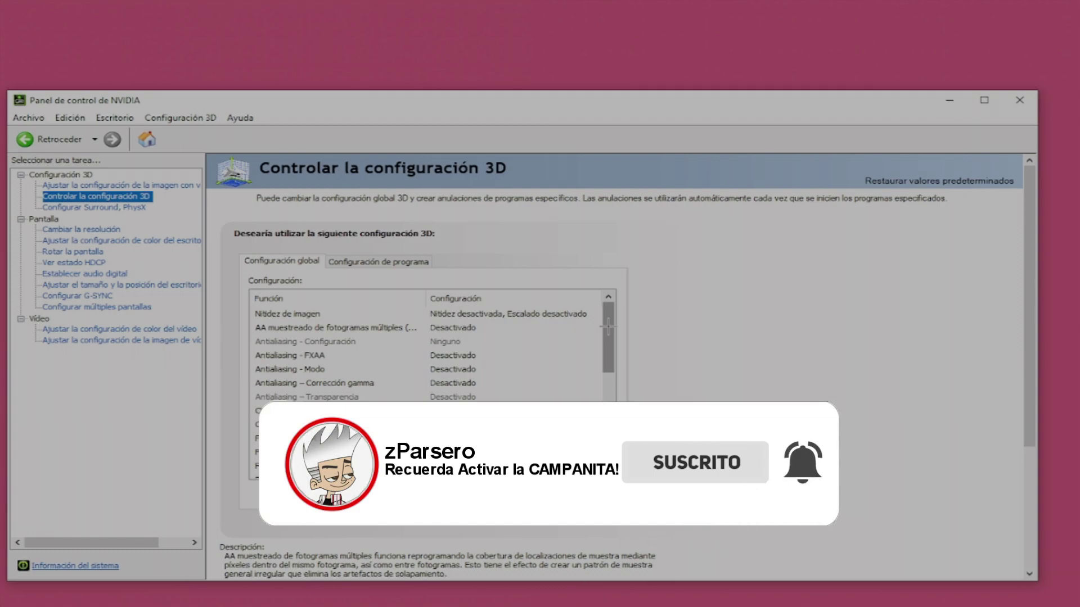
left_click_drag(608, 326, 614, 350)
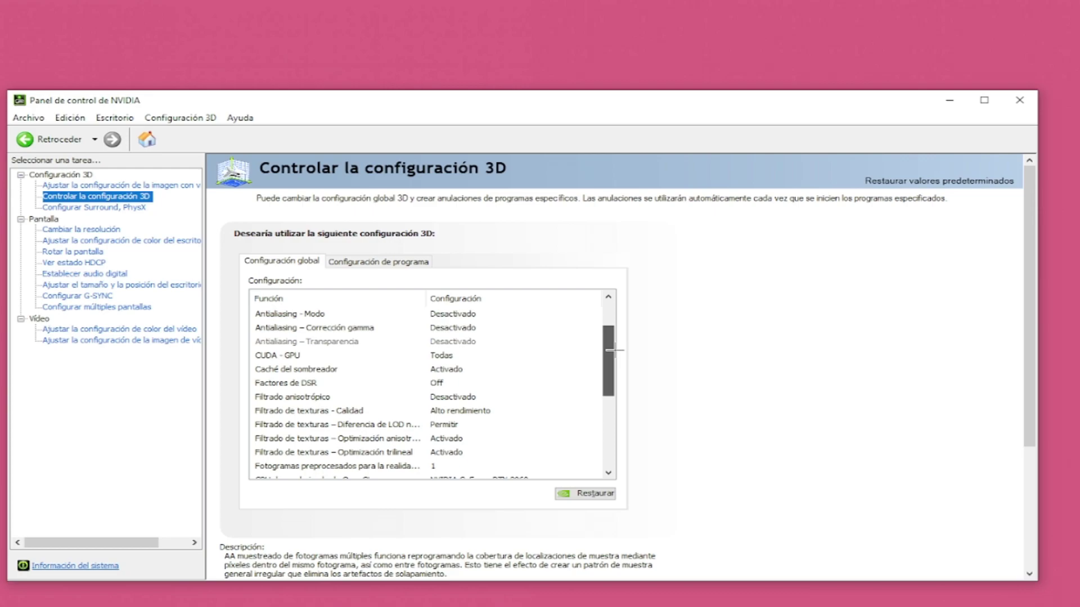
left_click_drag(614, 352, 600, 432)
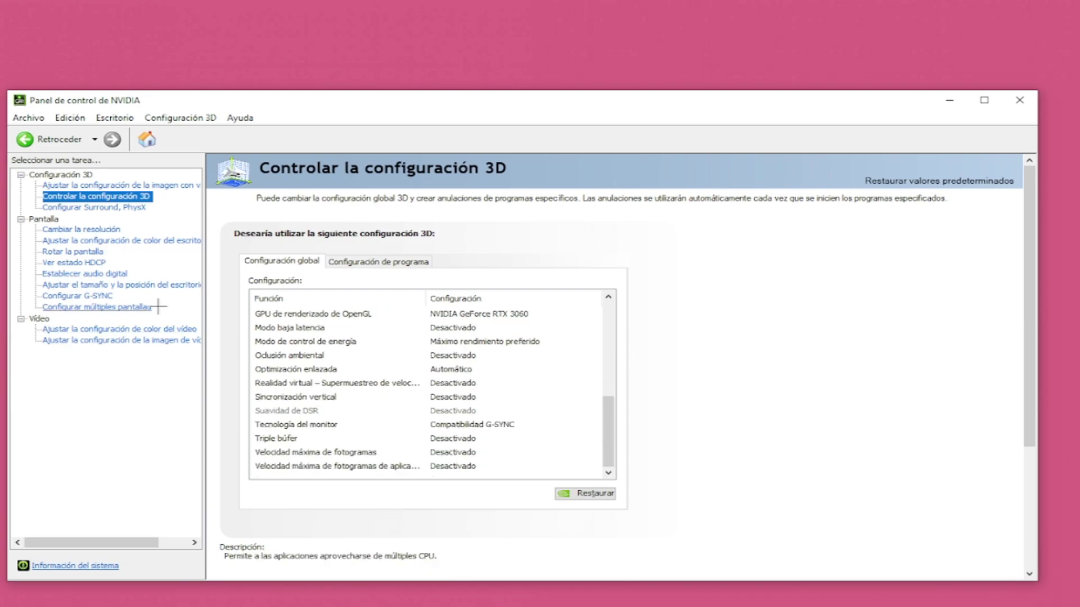
- Check the scaling mode and the Realizar escalado en option in the desktop size and position settings
left_click(105, 242)
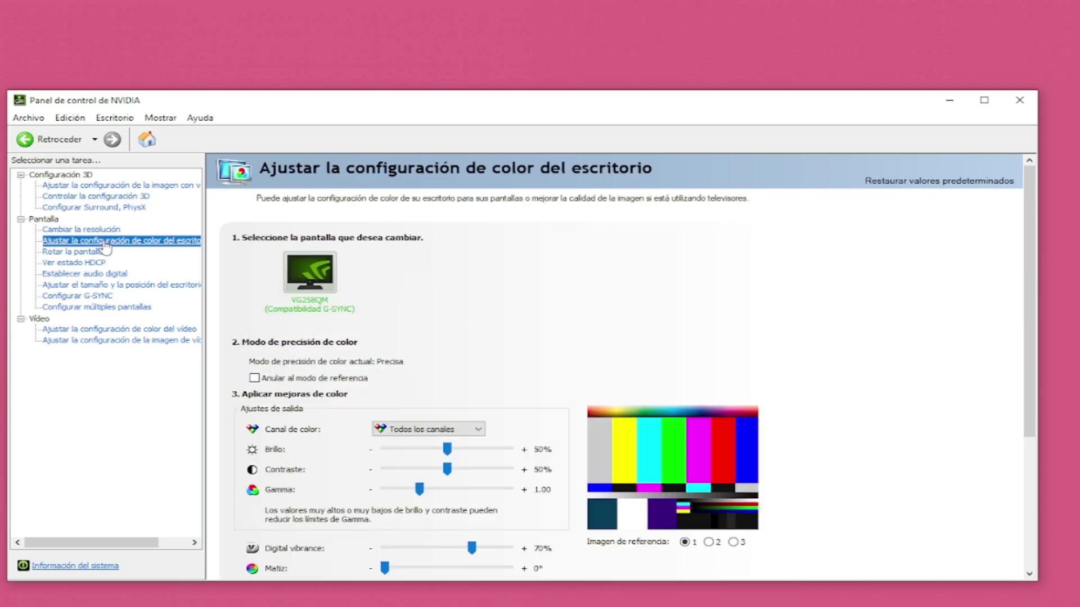
left_click(73, 252)
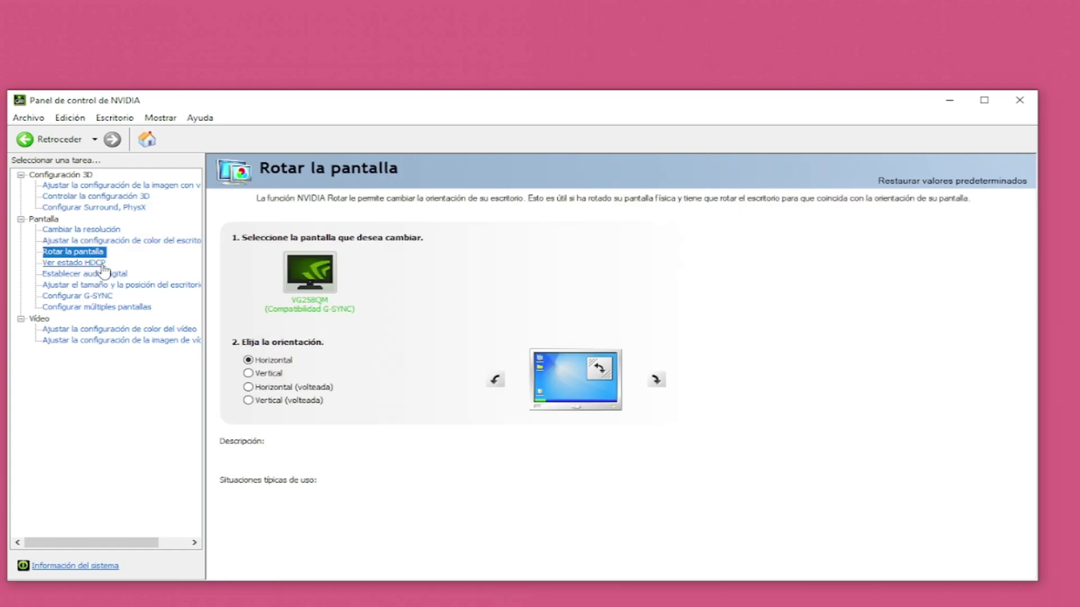
left_click(115, 285)
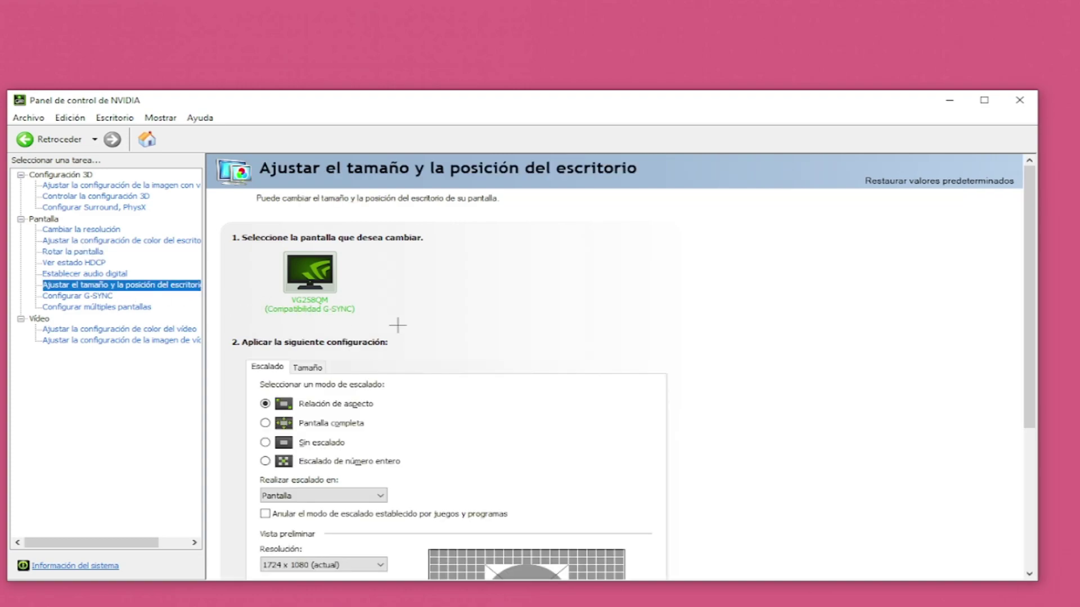
scroll(621, 476, "down", 1)
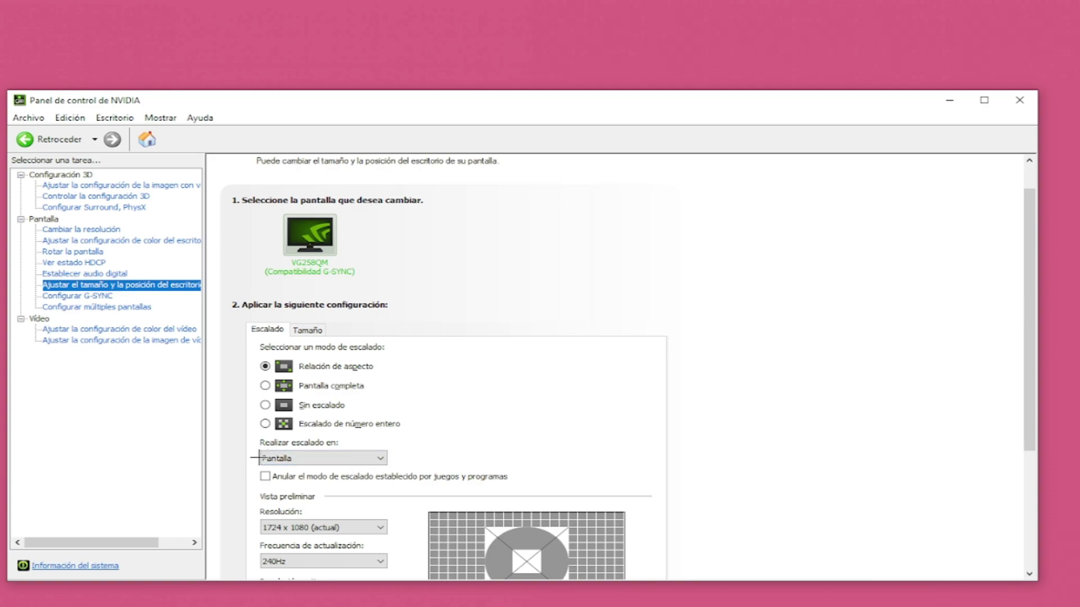
left_click(343, 460)
left_click(343, 460)
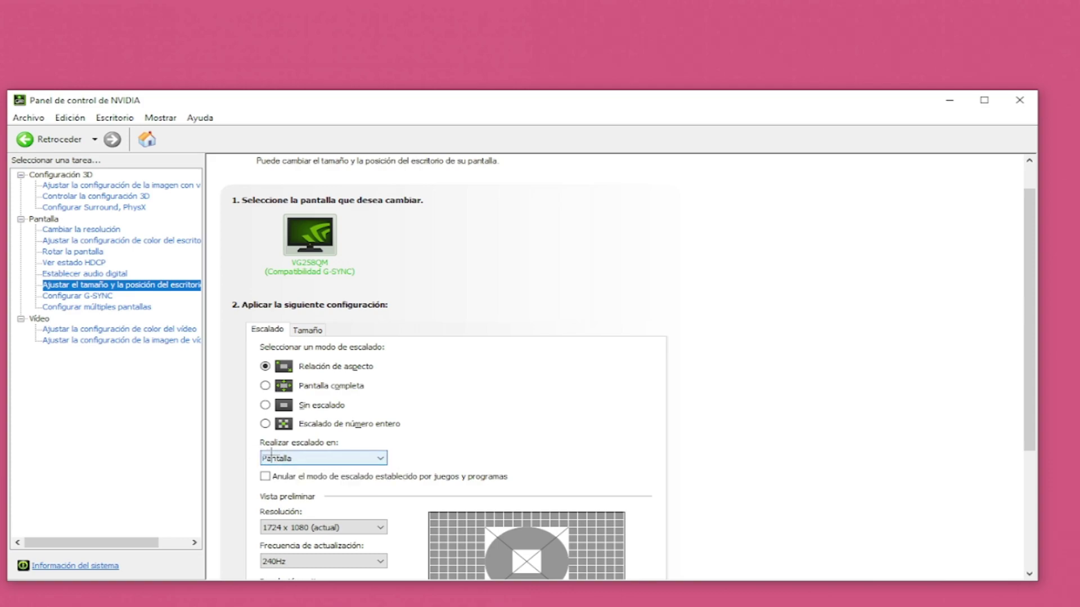
- Set the PhysX processor to NVIDIA GeForce RTX 3060 in Configurar Surround, PhysX
left_click(112, 207)
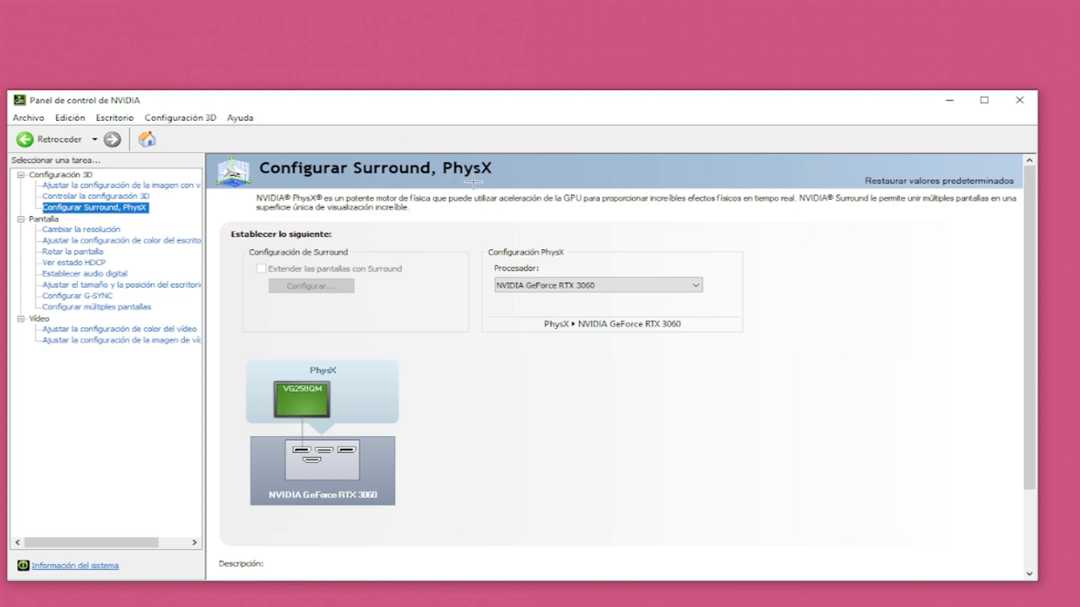
left_click(548, 285)
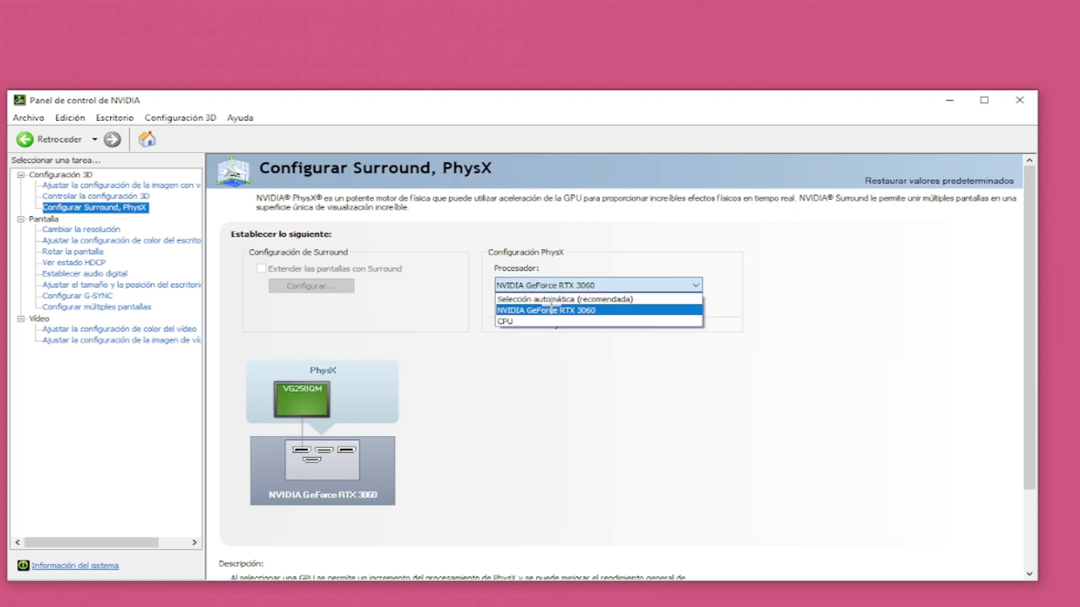
left_click(571, 310)
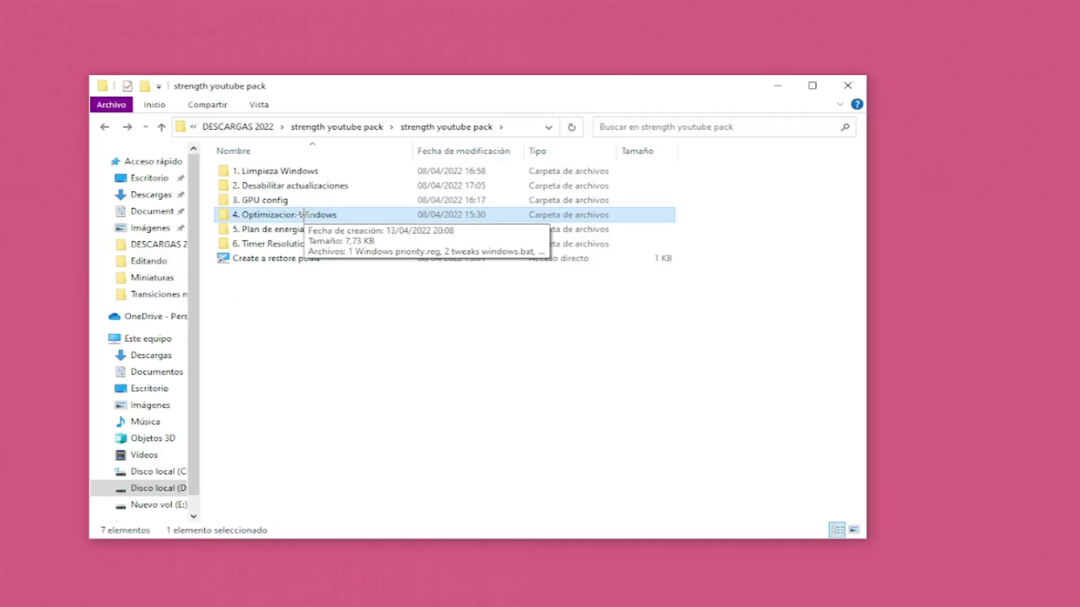
- Run 3 bcdedit strength.bat from the 4. Optimizacion Windows folder, finish its prompt and return to the strength youtube pack folder
double_click(331, 215)
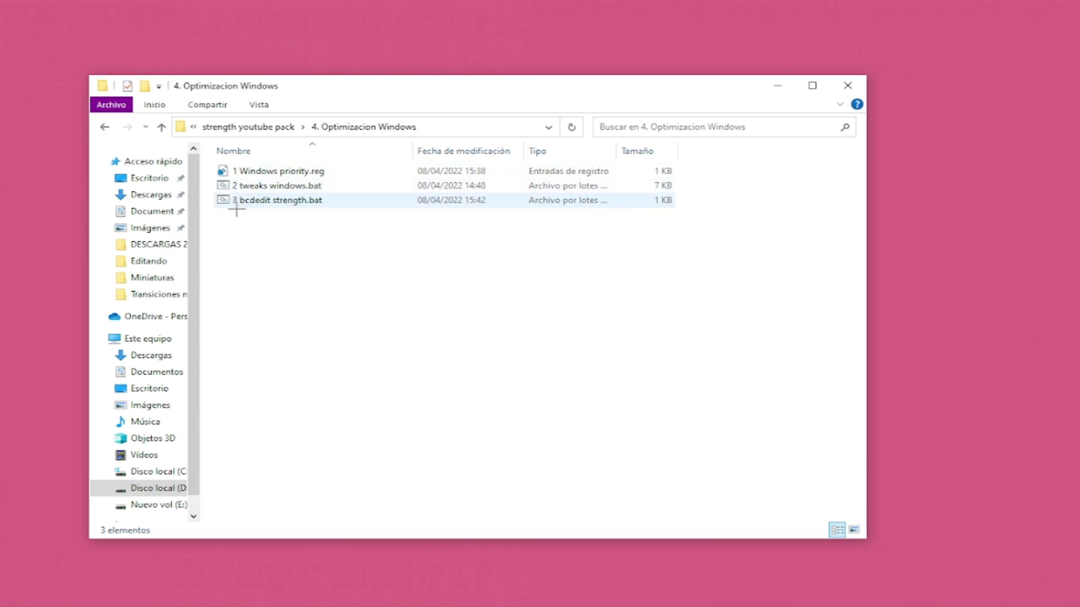
double_click(307, 201)
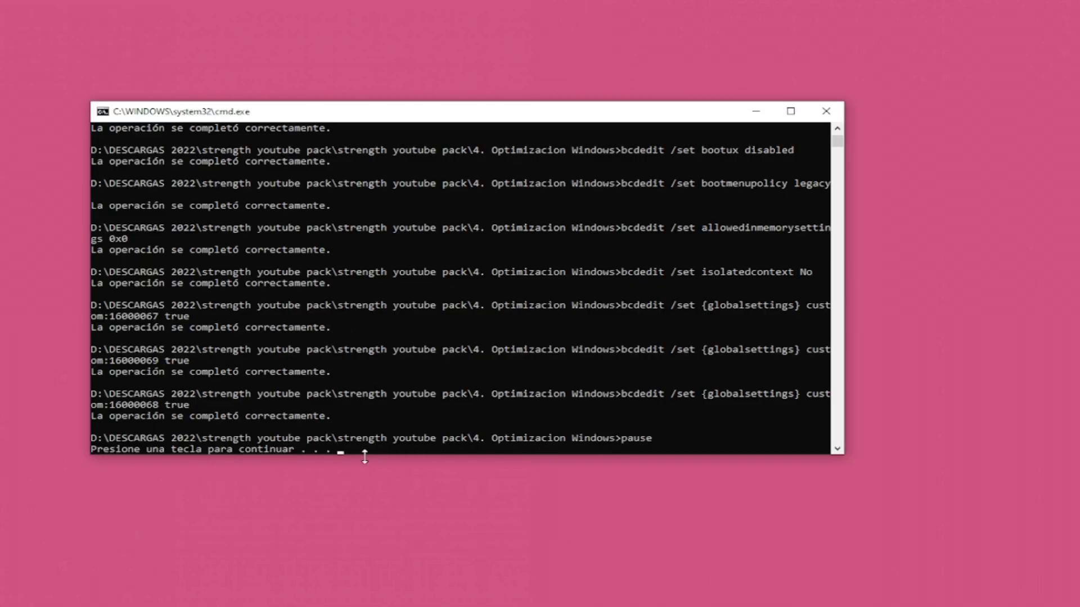
key("Return")
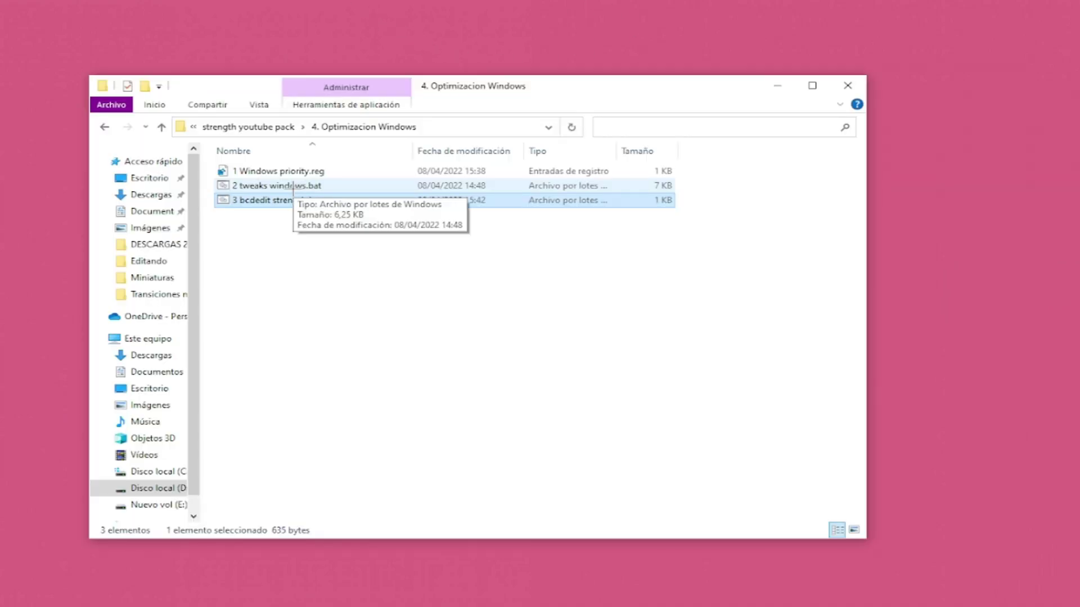
left_click(290, 187)
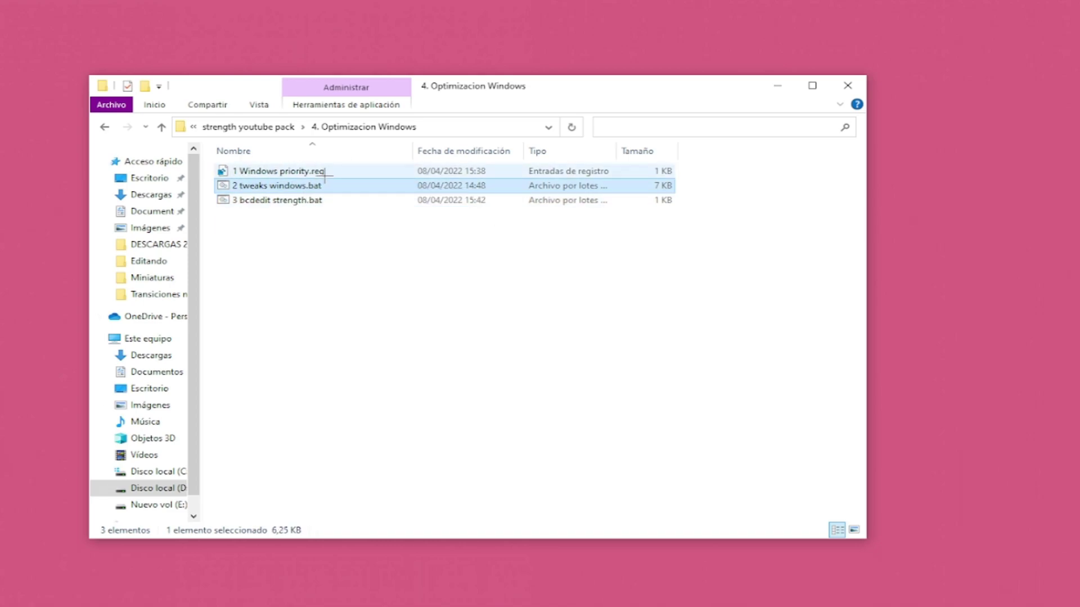
key("alt+Left")
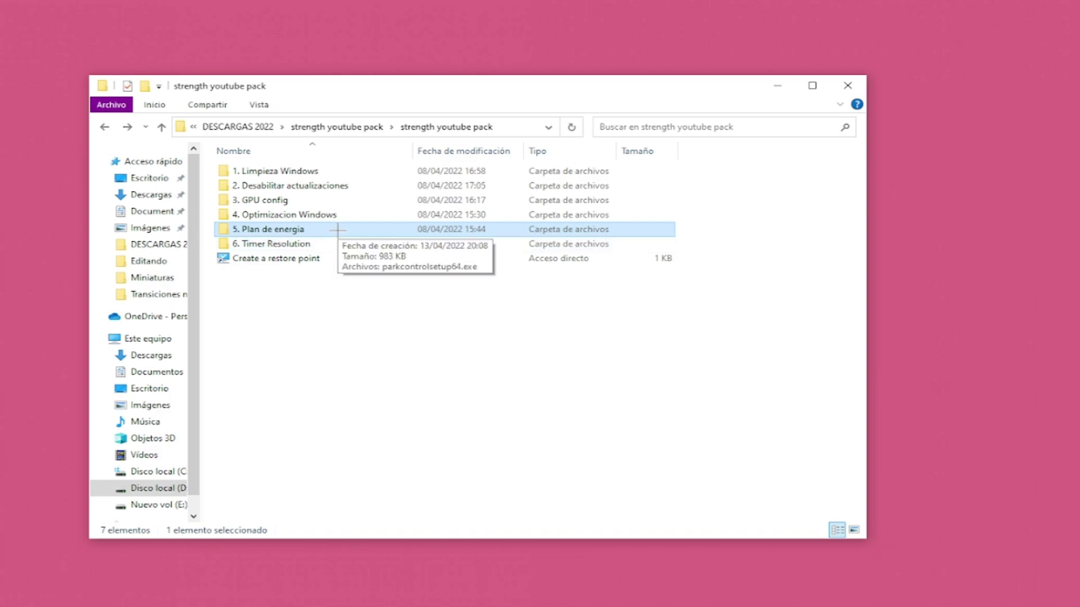
- Find Windows power options by searching for editar plan, activate the Nulltweaks Infinity Performance plan and close the window
key("super")
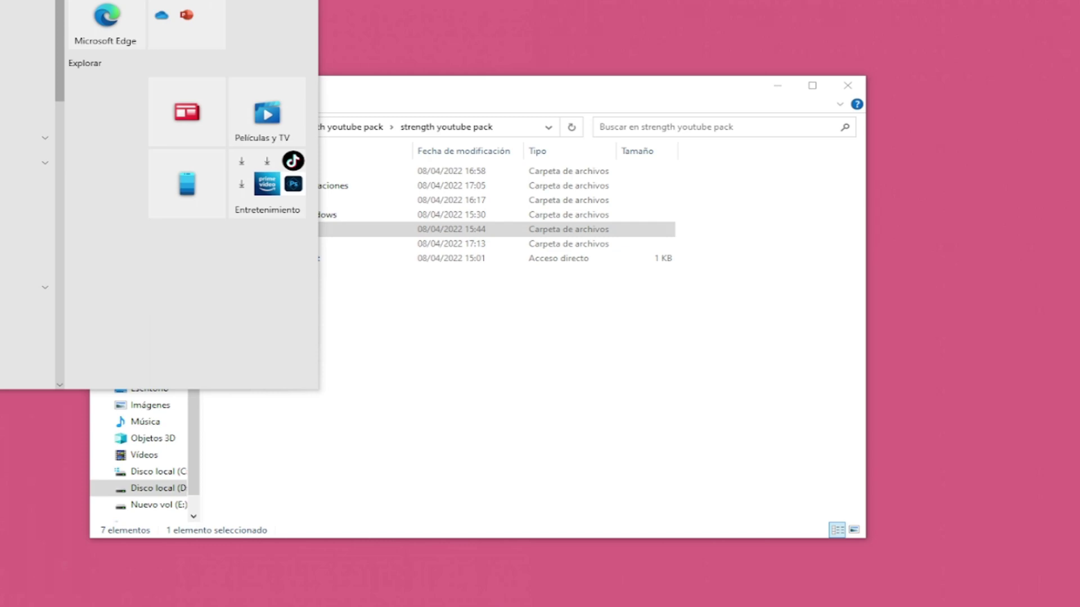
type("editar plan")
key("Return")
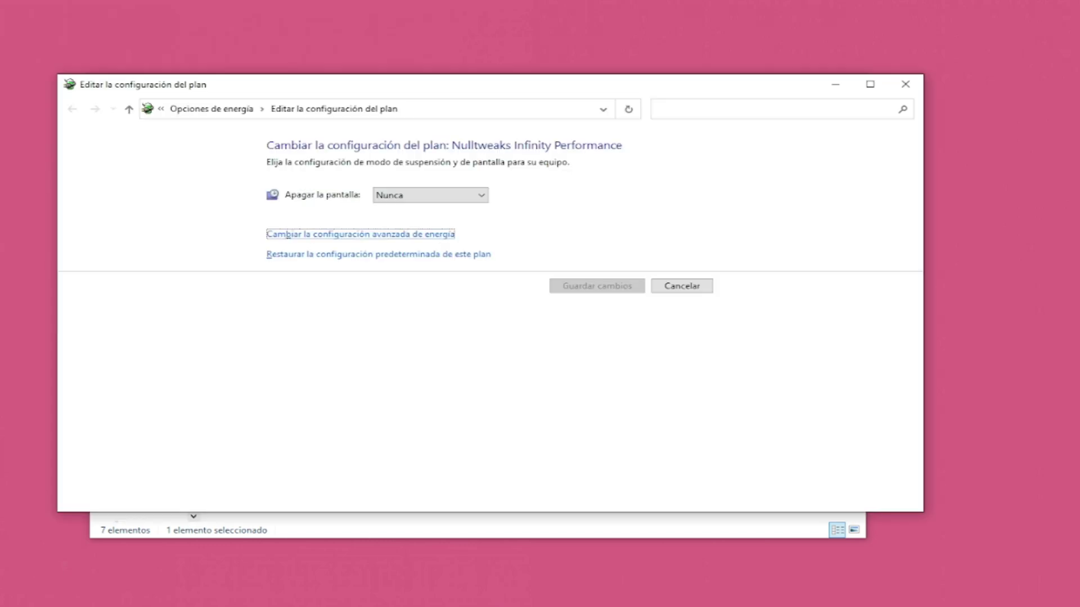
left_click(212, 109)
left_click(350, 226)
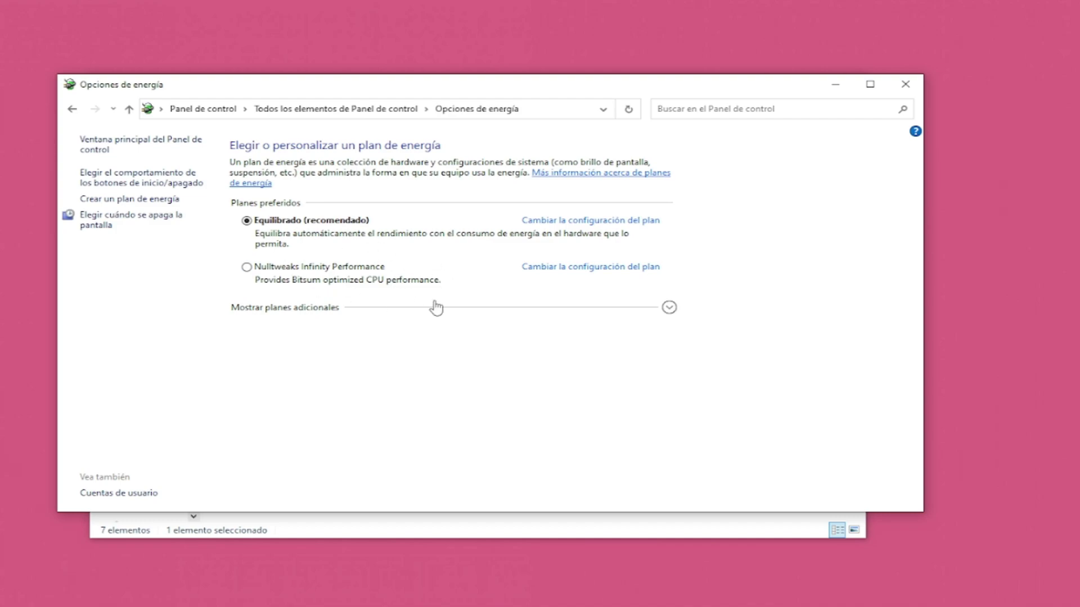
left_click(327, 267)
key("alt+F4")
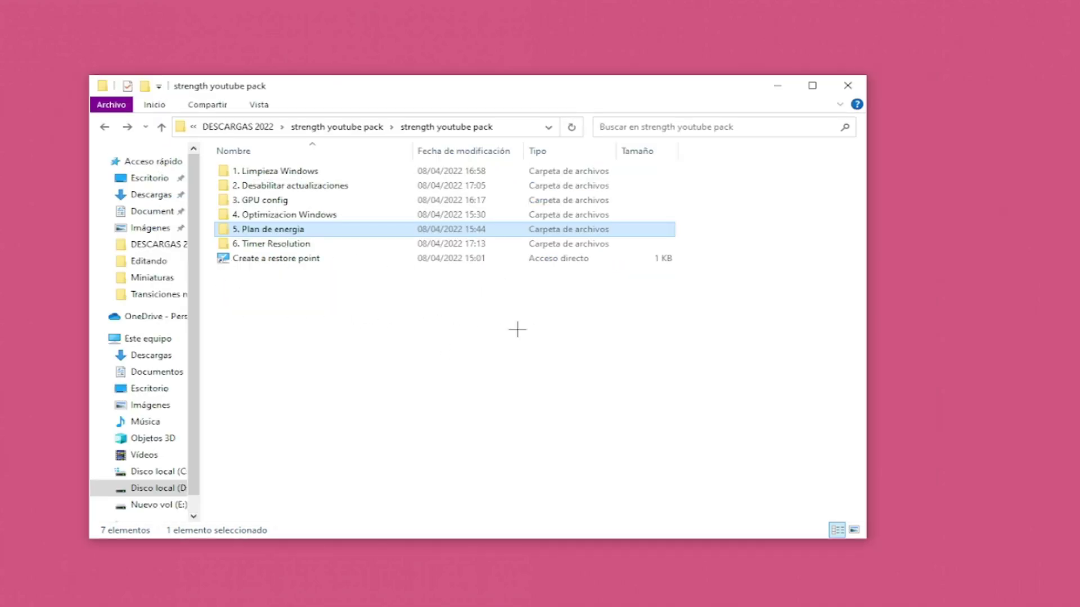
- Open the 6. Timer Resolution folder and view the Google results for timer resolution descargar in the browser
key("Down")
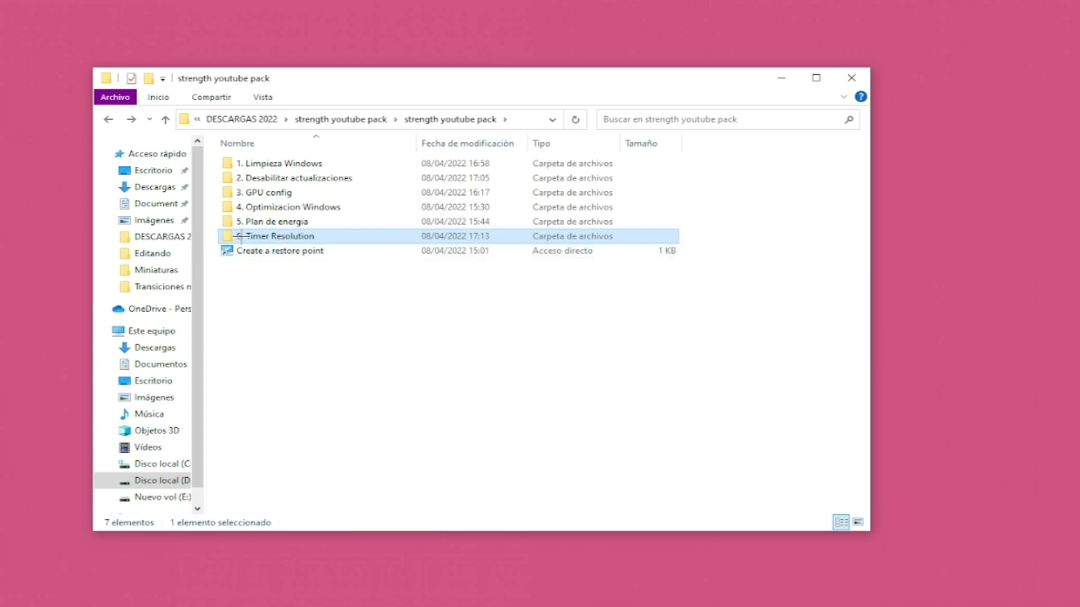
double_click(306, 246)
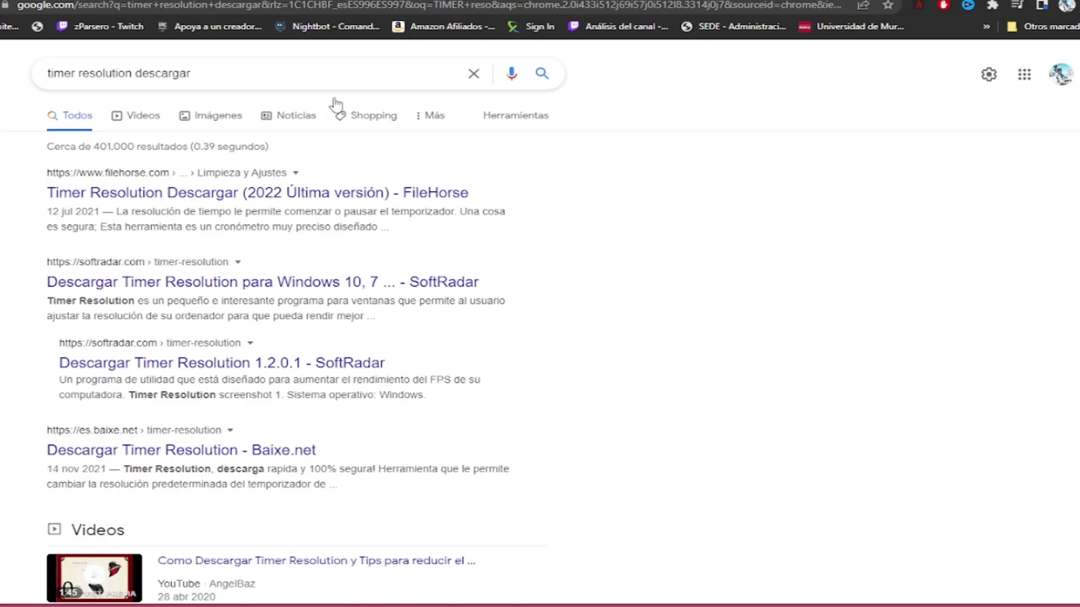
left_click_drag(234, 79, 6, 79)
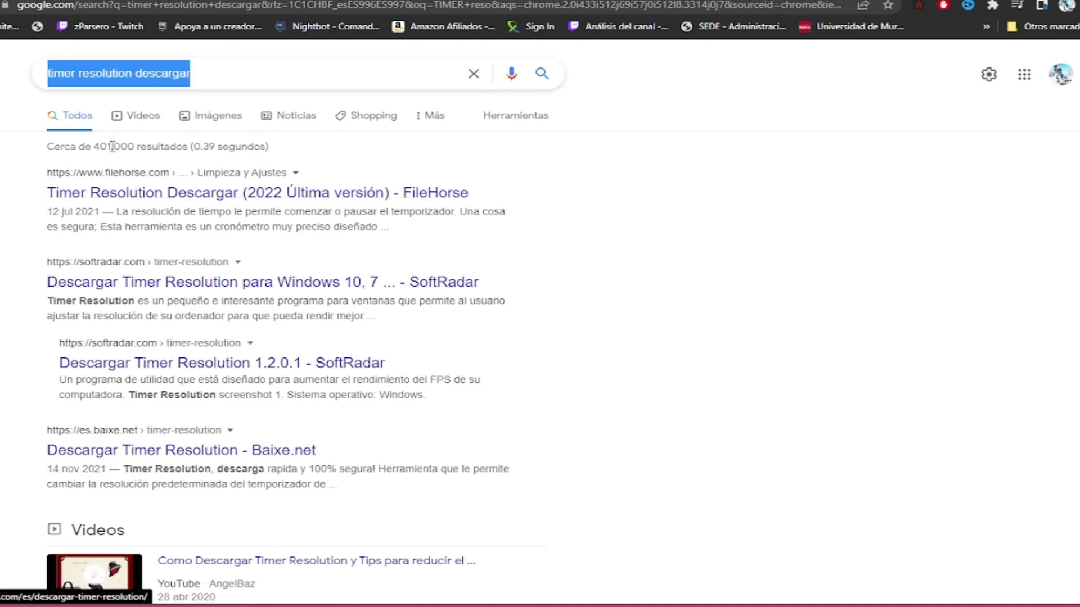
left_click(644, 152)
left_click(416, 1)
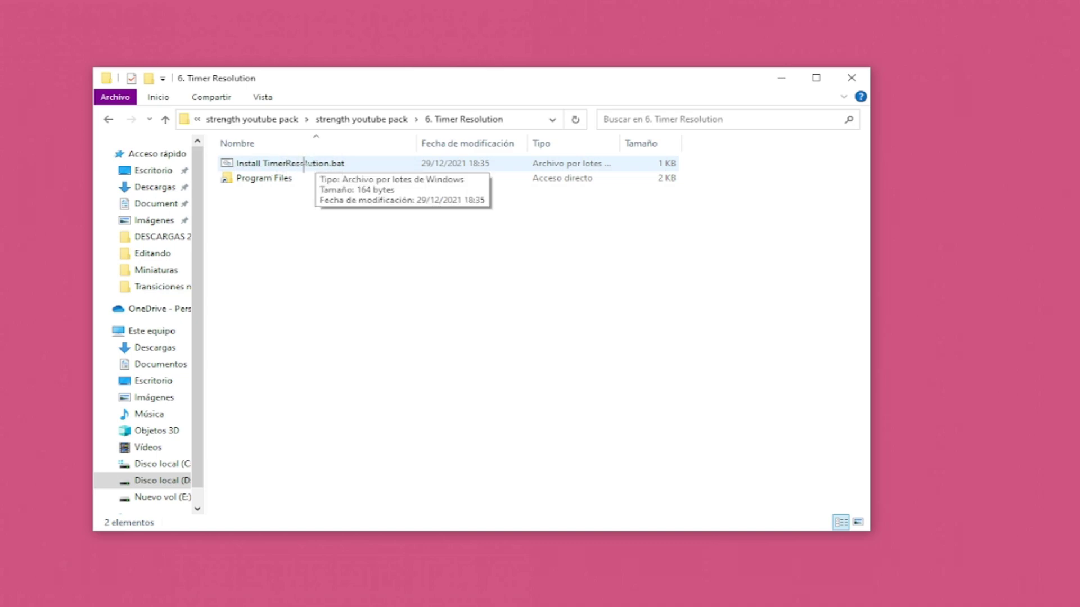
- Go back from 6. Timer Resolution to the strength youtube pack folder and look over its six numbered folders
right_click(304, 164)
key("alt+Left")
left_click_drag(689, 238, 219, 159)
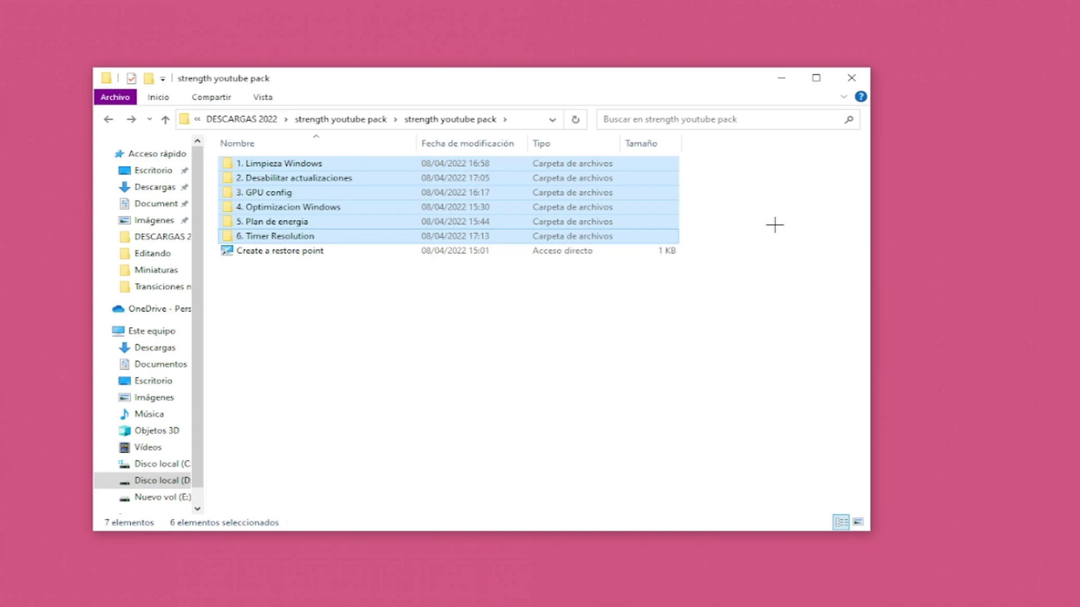
left_click(433, 374)
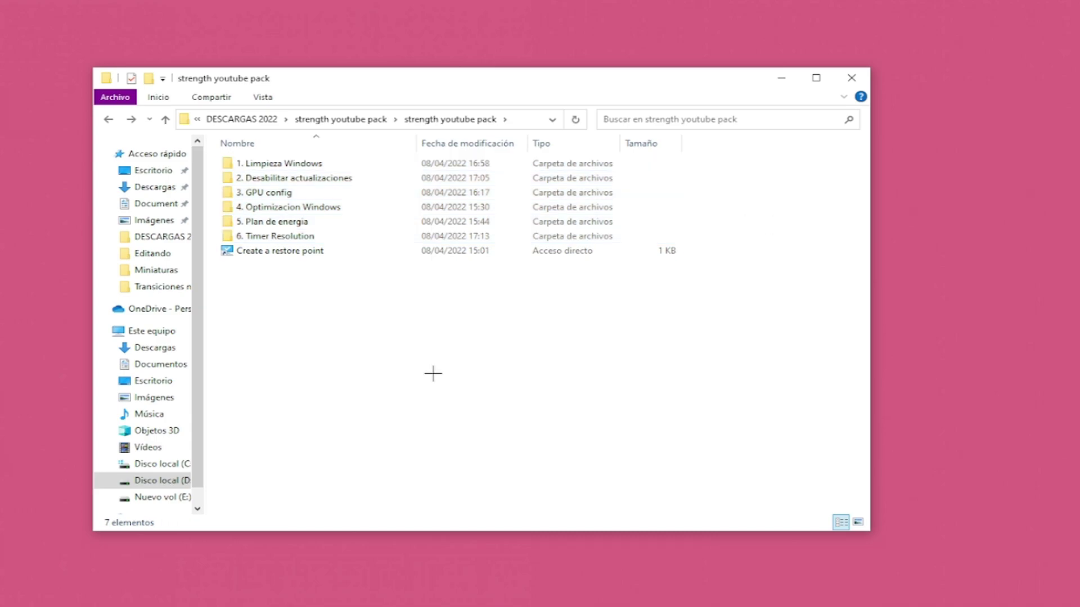